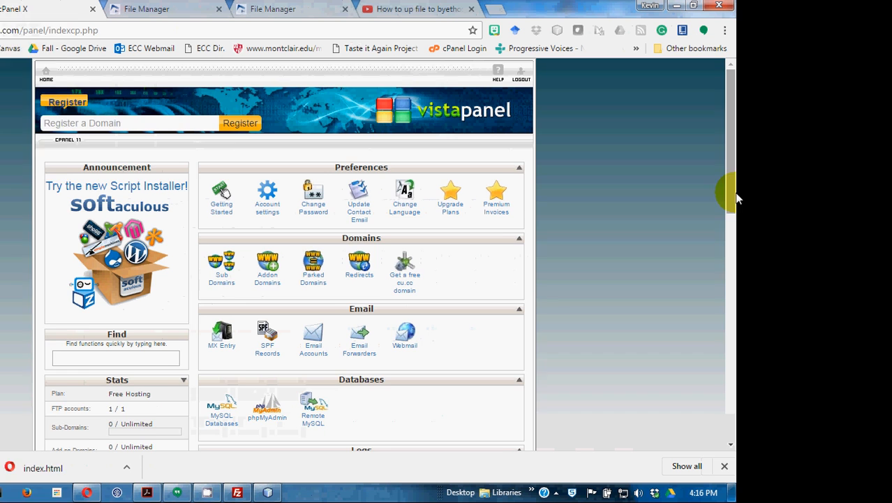
Open phpMyAdmin, see that the account has no databases yet, and return to the control panel home
drag(726, 157, 728, 190)
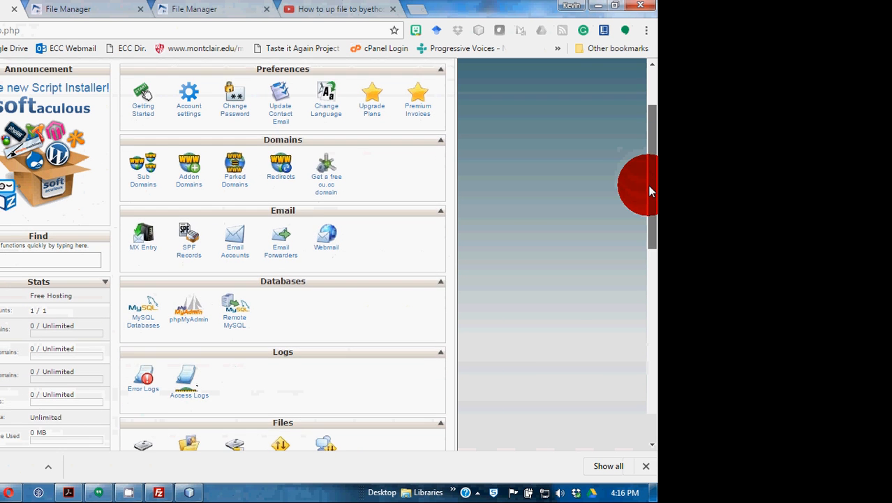
drag(648, 186, 648, 187)
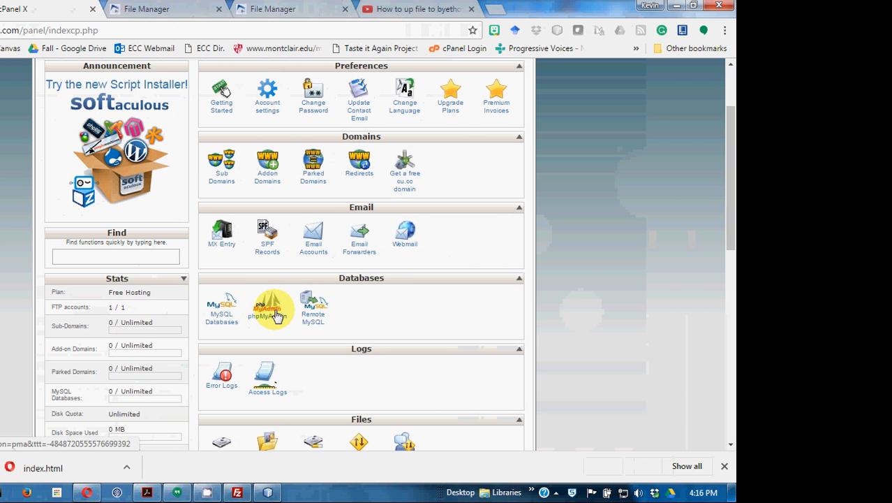
click(228, 308)
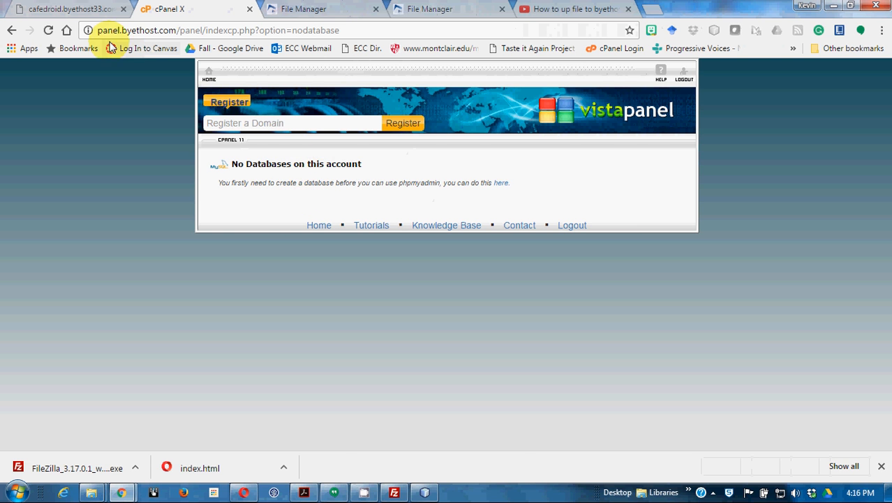
click(211, 75)
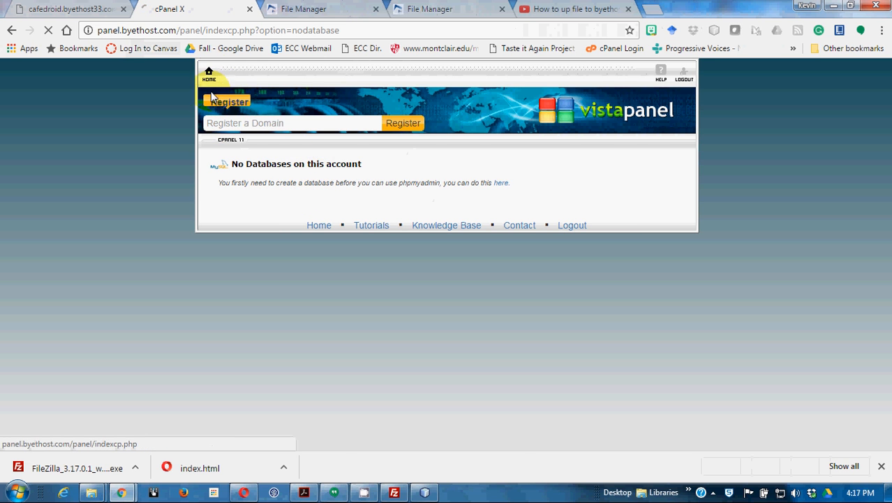
On the MySQL Databases page, create a new database named DemoDb
scroll(588, 222, down, 1)
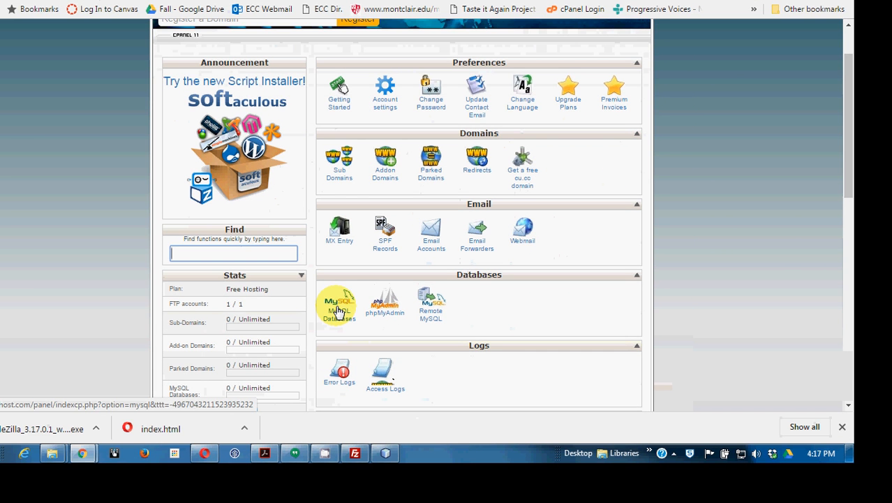
click(338, 307)
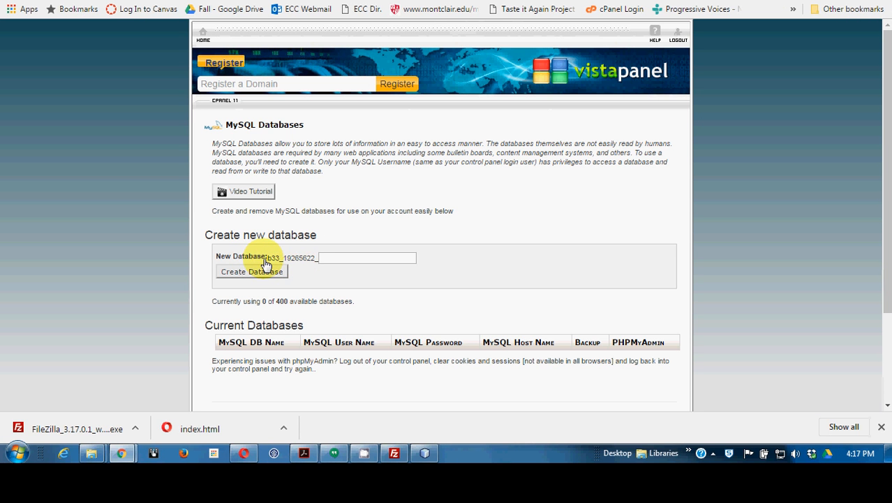
click(343, 259)
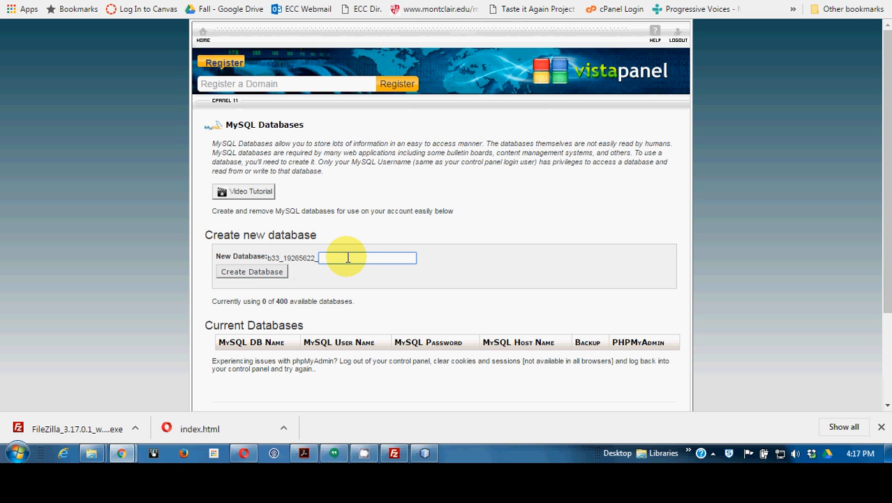
text(DemoDb)
click(252, 274)
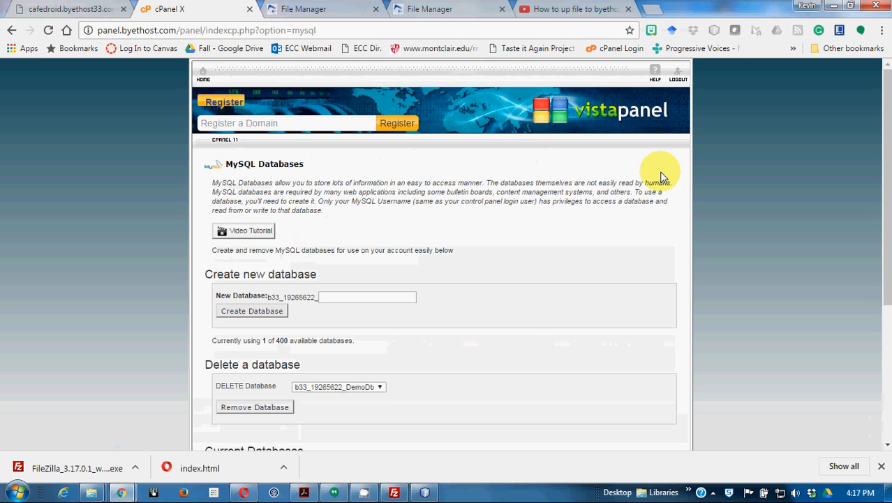
Review the Current Databases listing for DemoDb, then return to the control panel home
scroll(623, 135, down, 3)
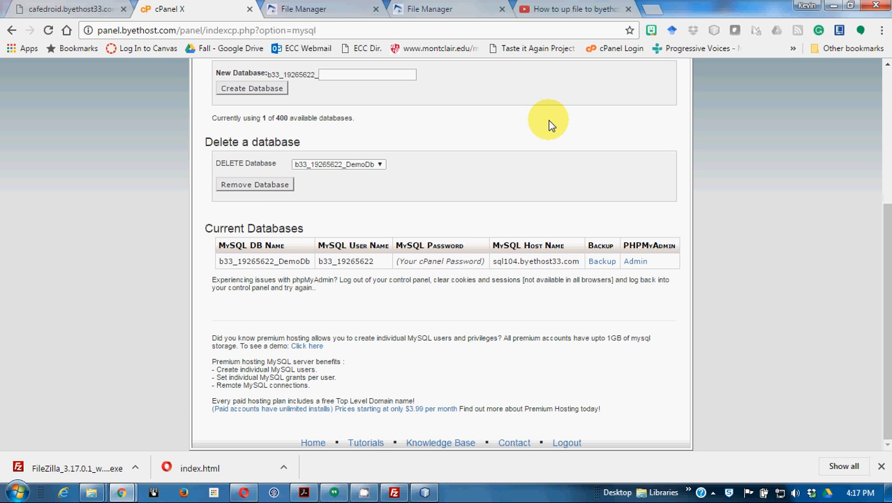
scroll(549, 124, up, 3)
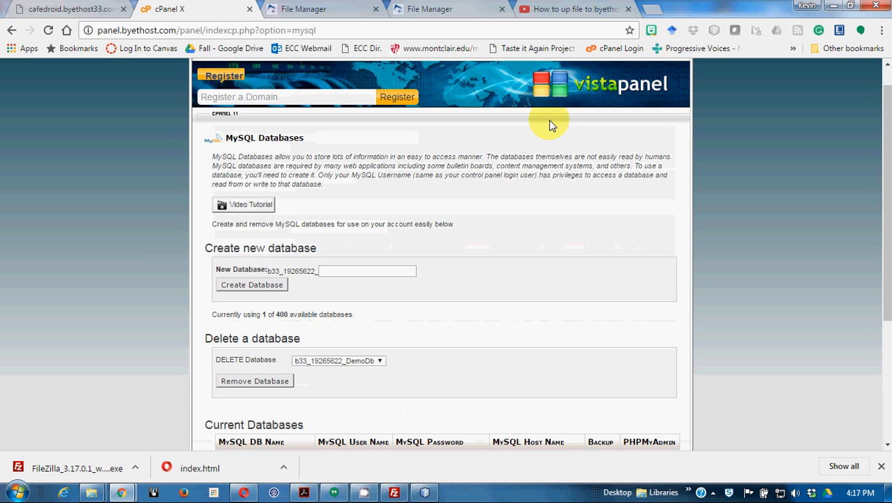
scroll(549, 133, down, 1)
scroll(546, 148, up, 2)
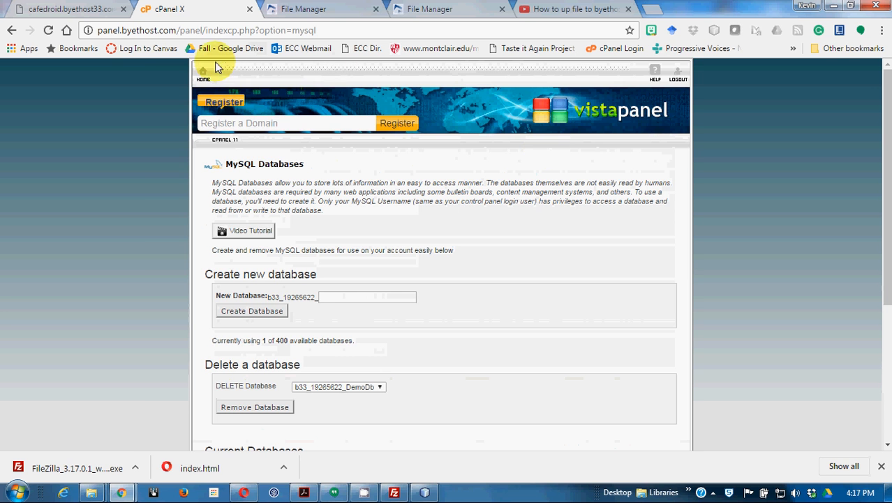
click(204, 71)
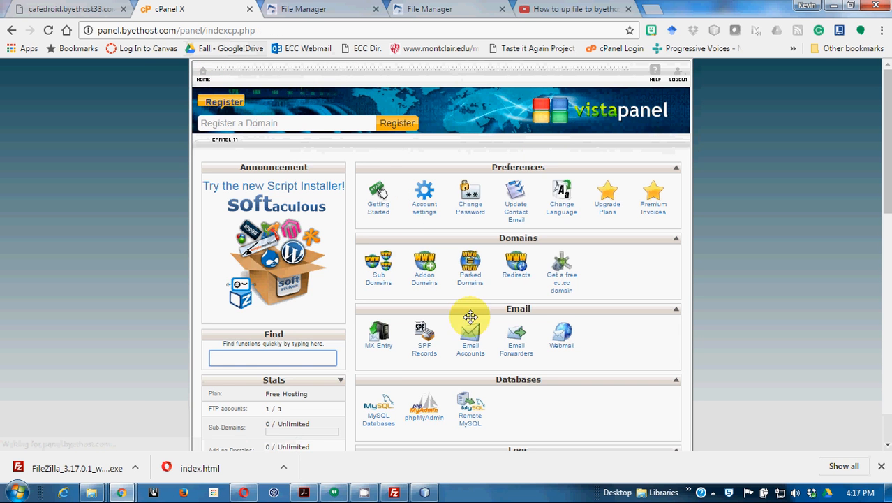
Reopen MySQL Databases to note DemoDb's name, user and host, then go back home
scroll(558, 329, down, 2)
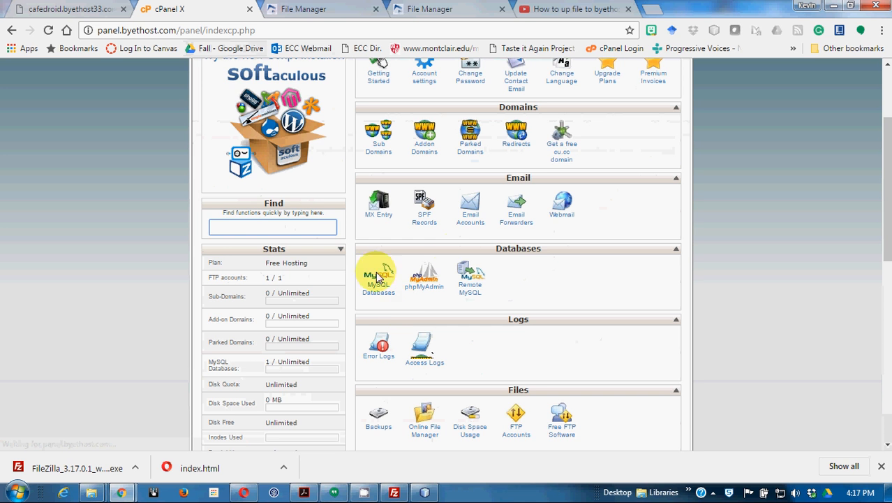
scroll(551, 287, down, 1)
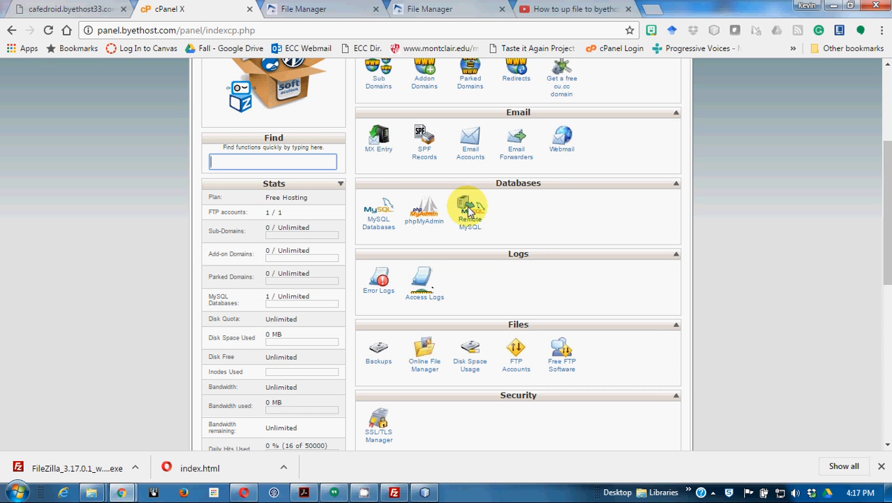
click(379, 209)
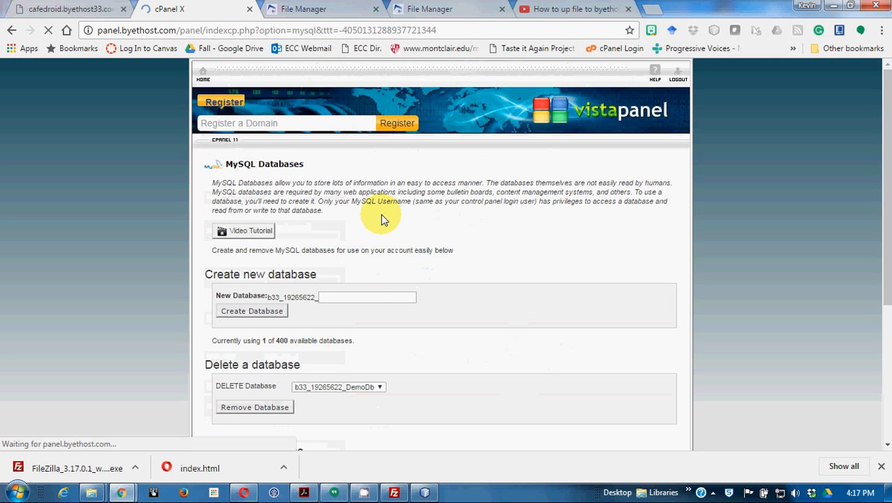
scroll(381, 222, down, 3)
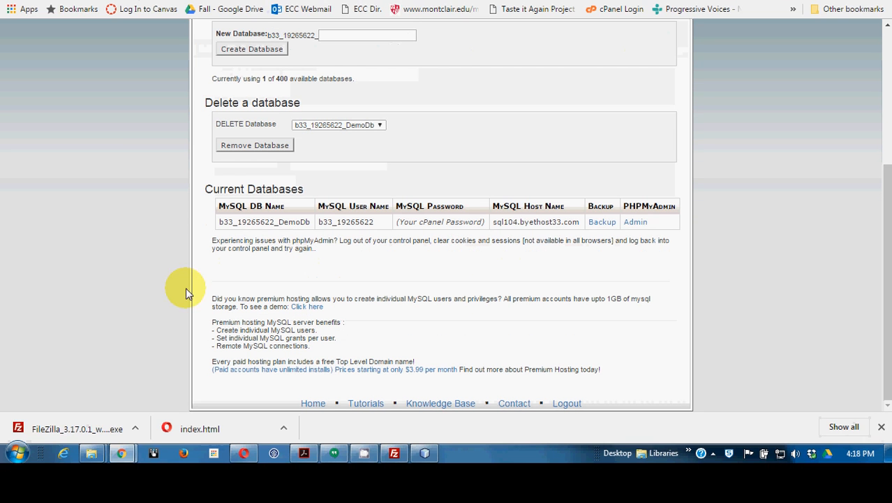
drag(211, 297, 347, 311)
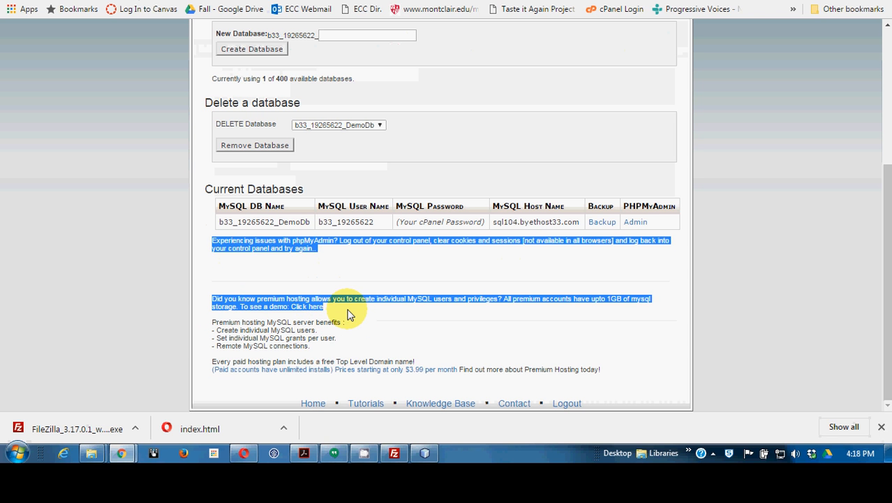
click(347, 313)
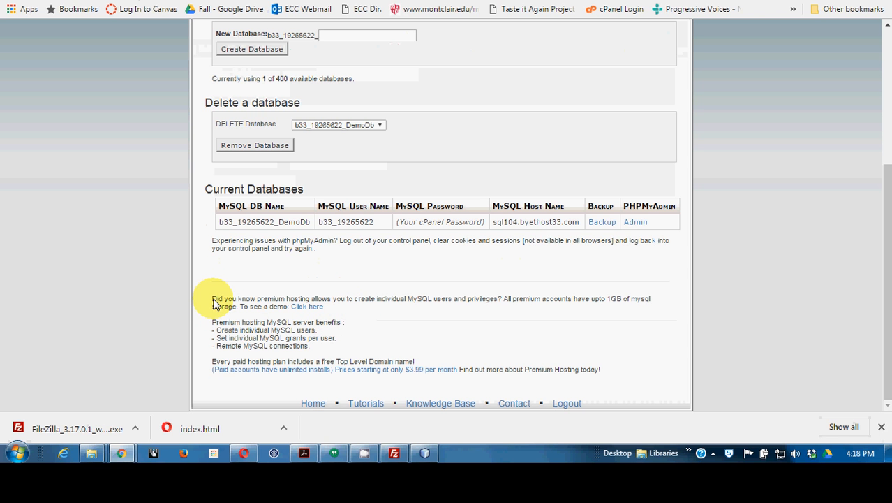
drag(215, 302, 325, 307)
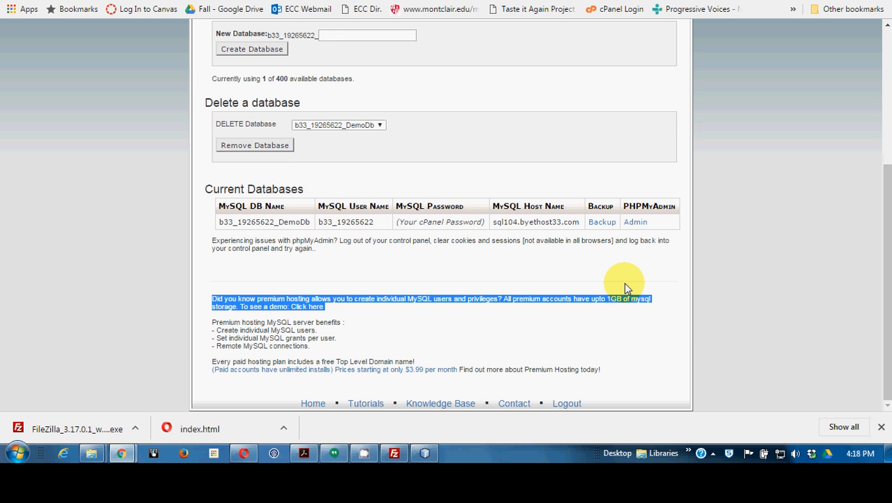
scroll(378, 110, up, 3)
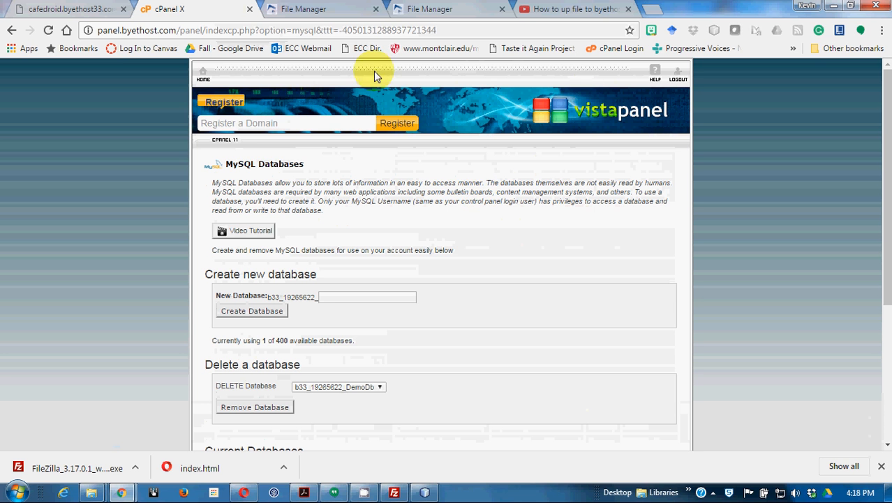
click(202, 73)
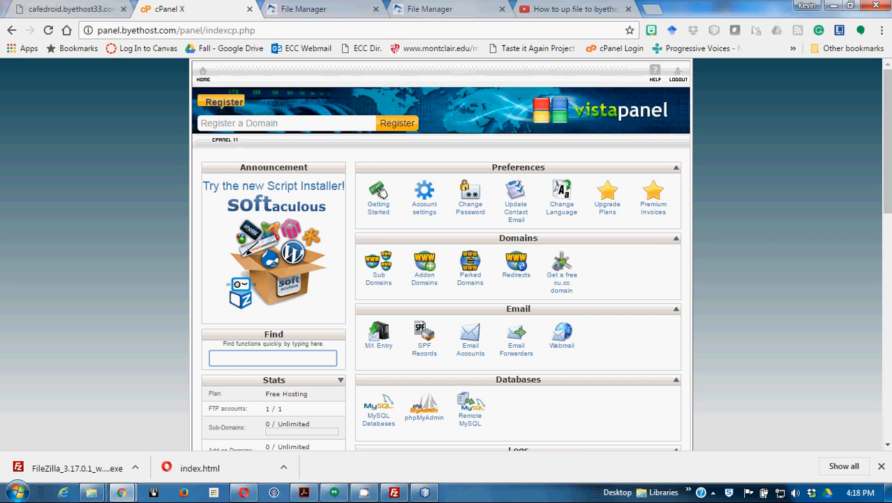
Submit a new account password, which is rejected for illegal characters and mismatched entries
click(474, 198)
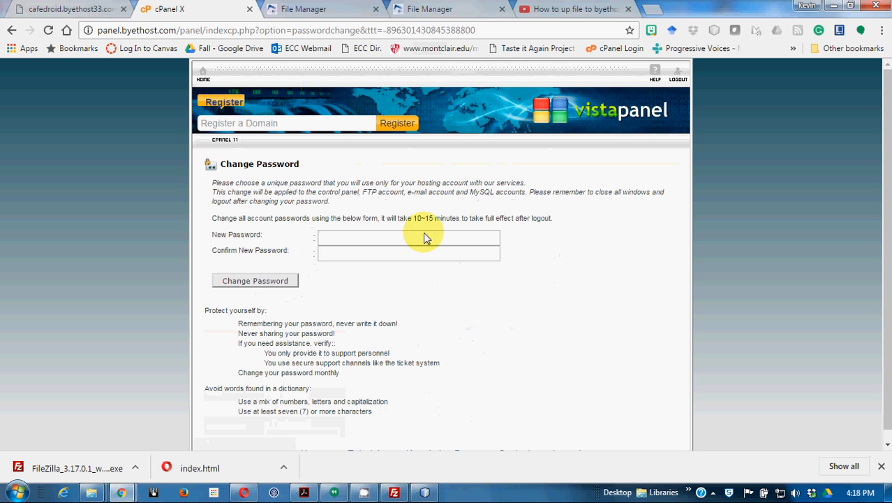
click(423, 236)
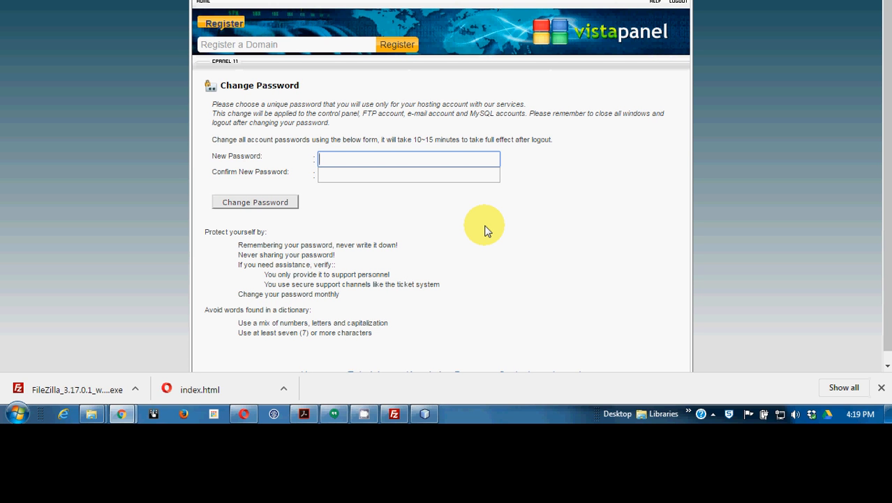
text(••••••••••)
key(BackSpace)
key(BackSpace)
key(BackSpace)
key(BackSpace)
key(BackSpace)
key(BackSpace)
key(BackSpace)
key(BackSpace)
key(BackSpace)
key(BackSpace)
text(•••••••••)
text(•••)
click(391, 180)
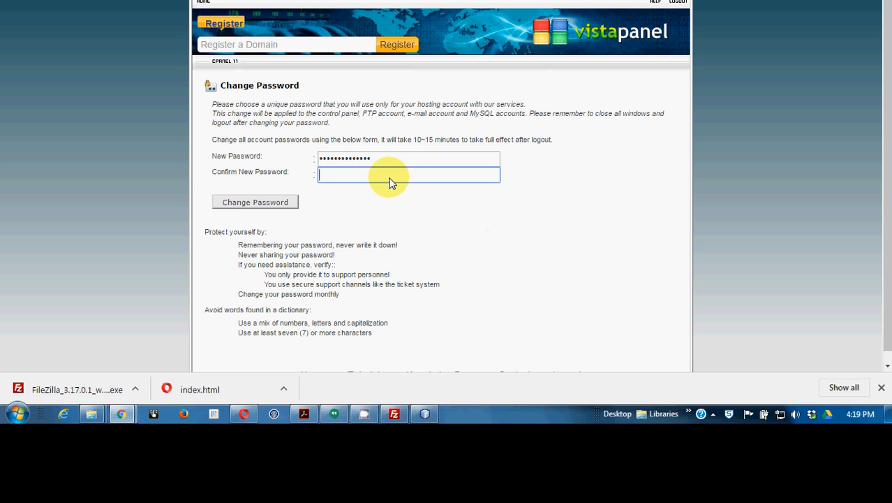
text(•••••••••••)
click(270, 200)
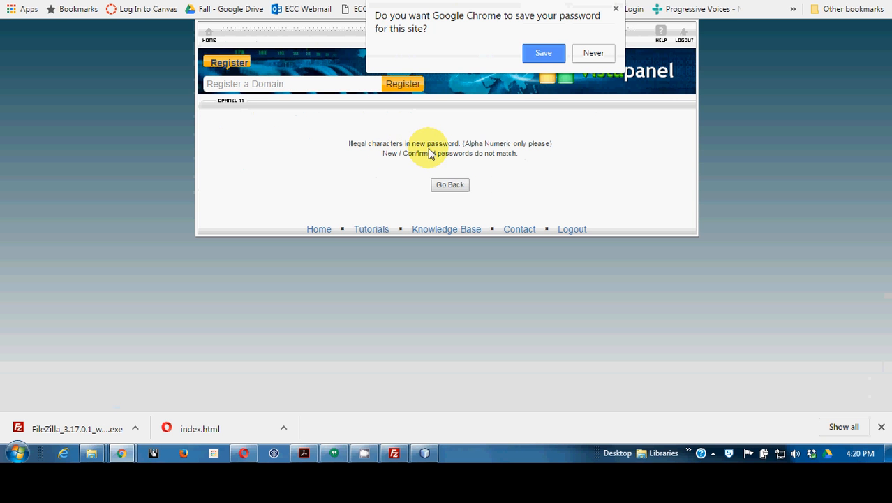
Retry with a new password and a slightly different confirmation, which is rejected as mismatched
click(451, 185)
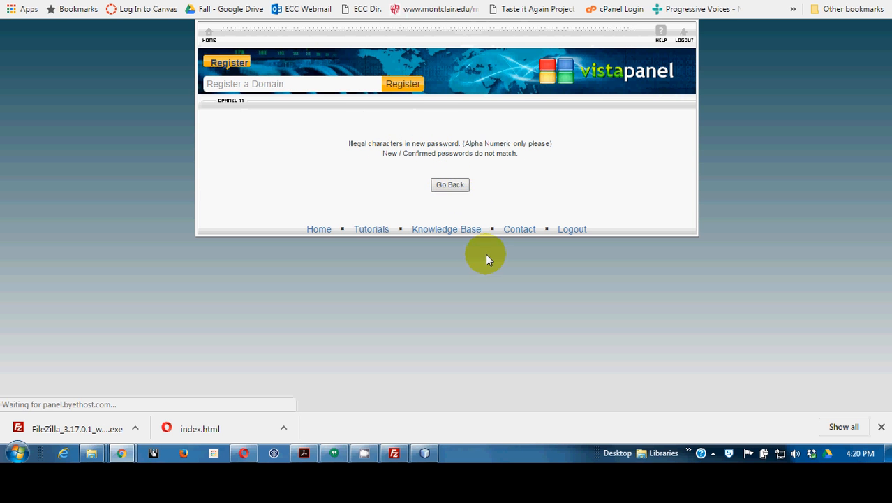
click(405, 198)
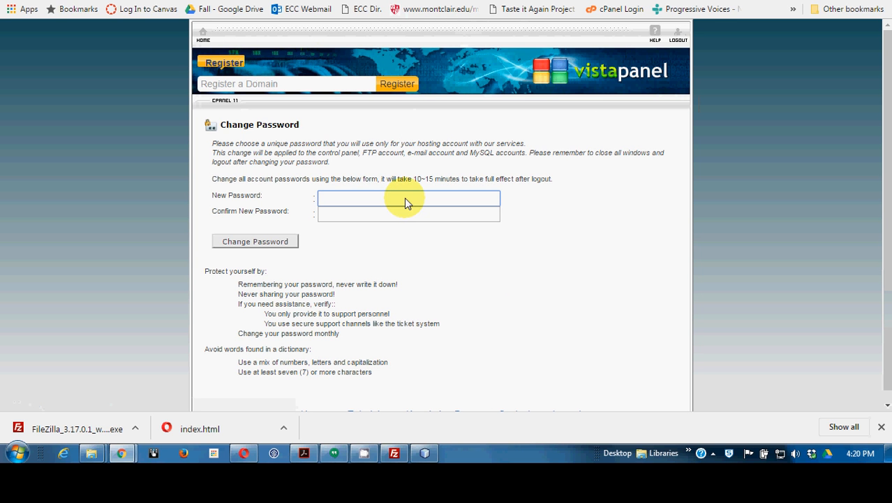
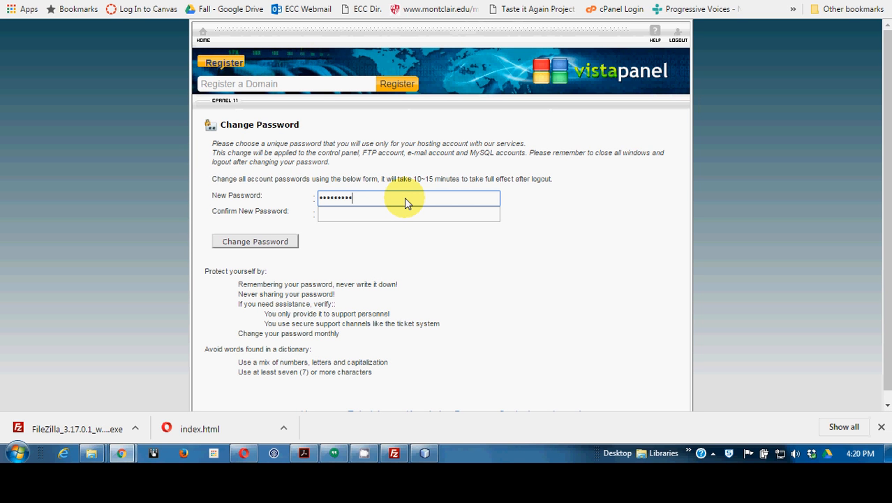
click(348, 213)
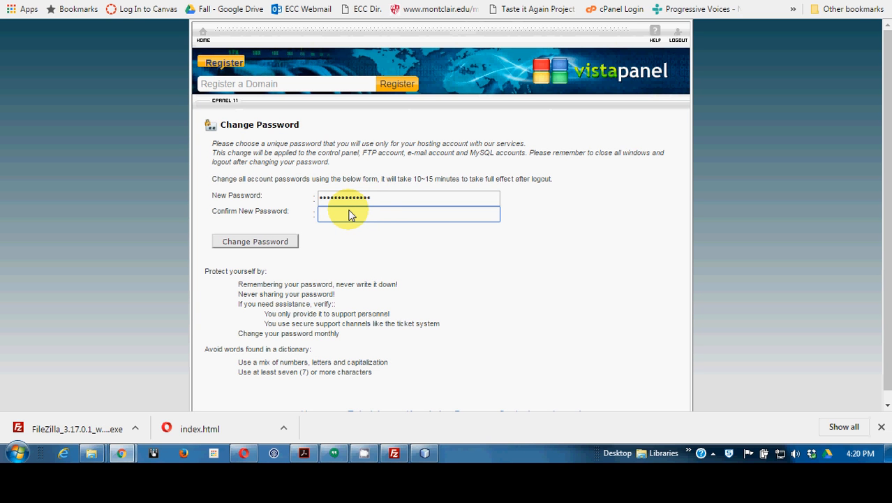
click(265, 245)
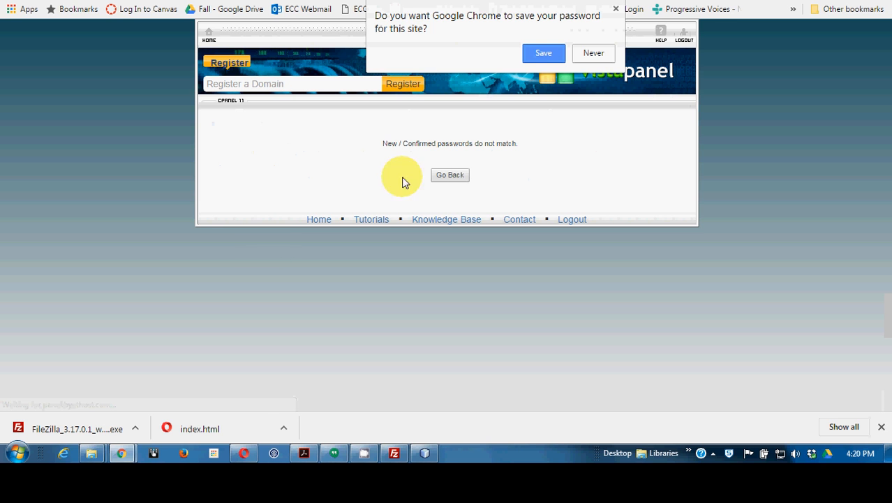
click(447, 179)
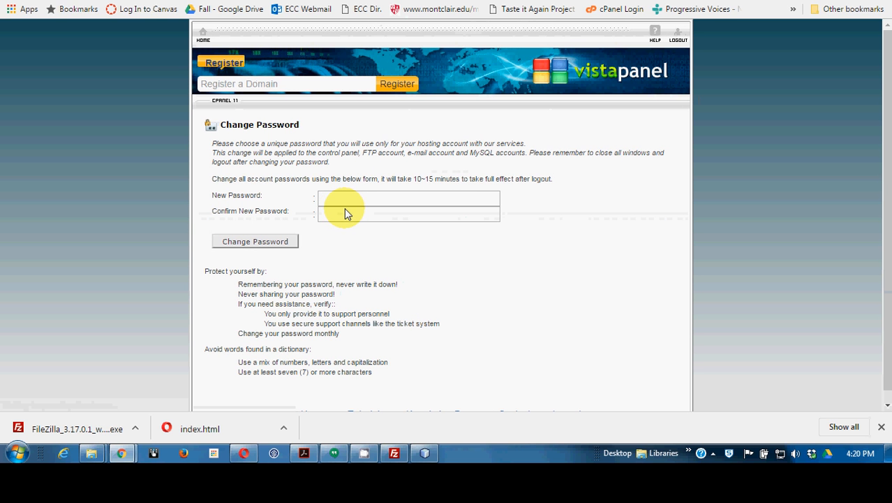
Enter the new password in both fields and apply the change, reaching the login page
click(351, 204)
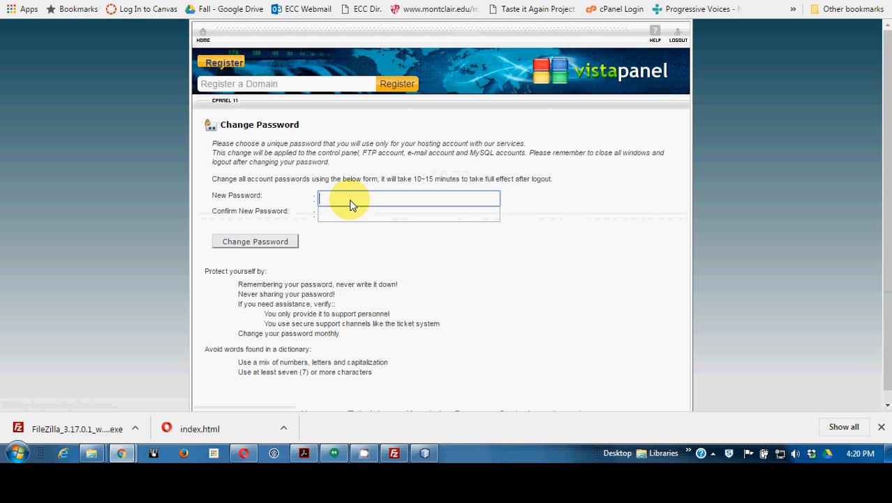
text(•••••••••••••••)
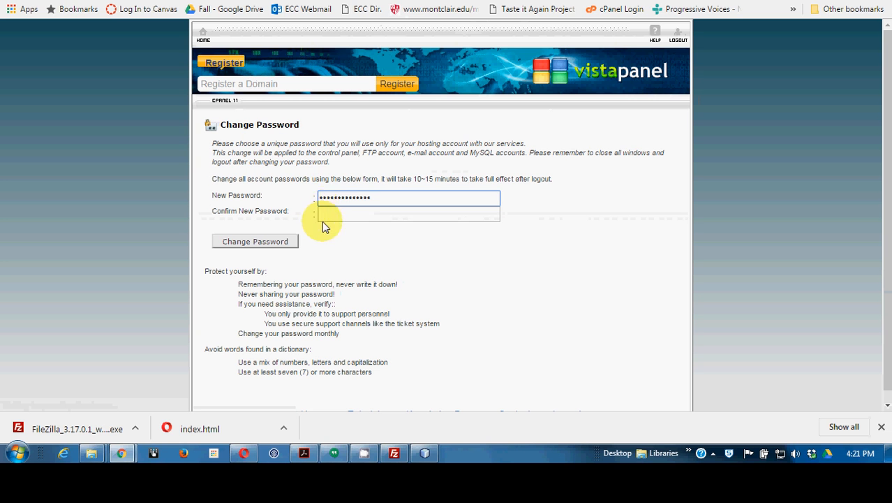
click(331, 216)
text(•••)
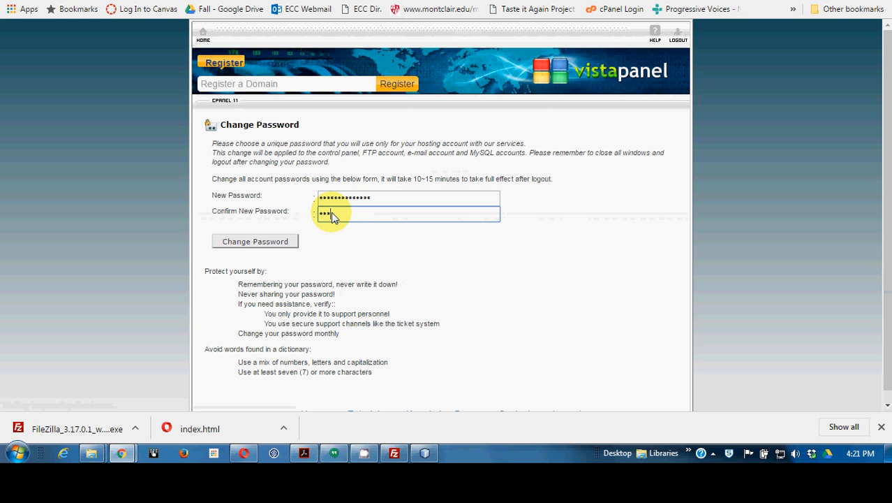
text(••••••)
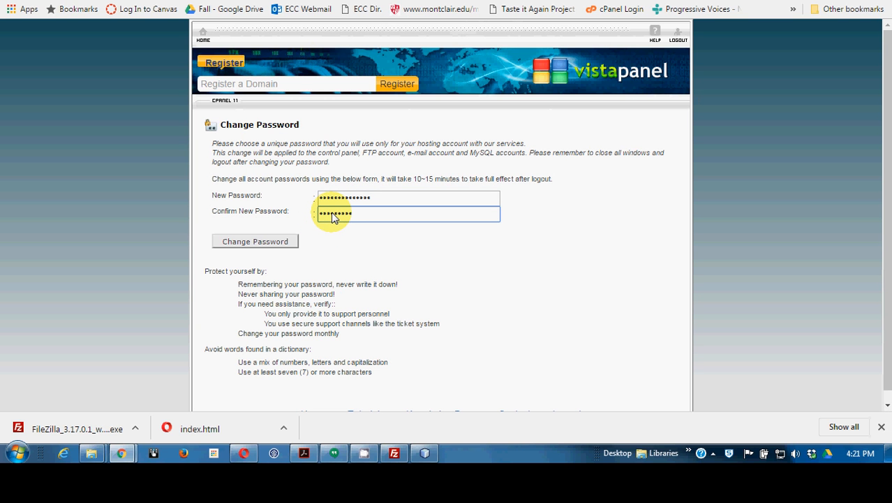
text(•••••)
click(254, 242)
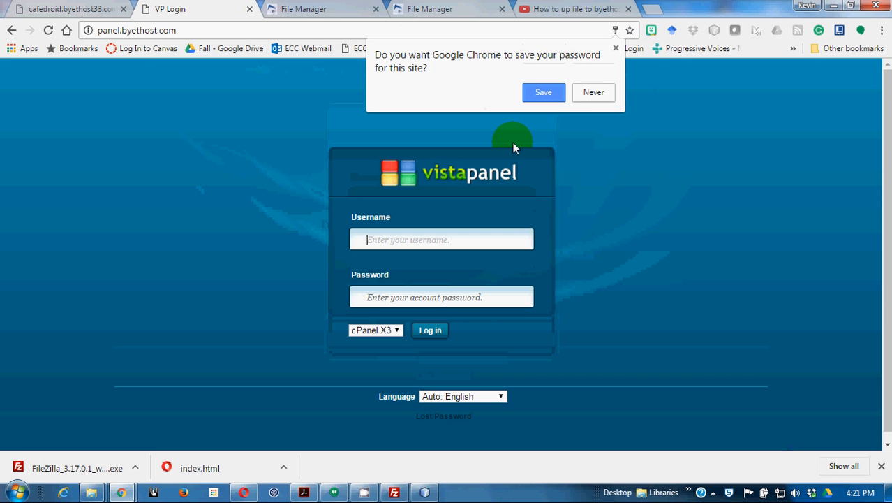
Decline Chrome's offer to save the password
click(584, 94)
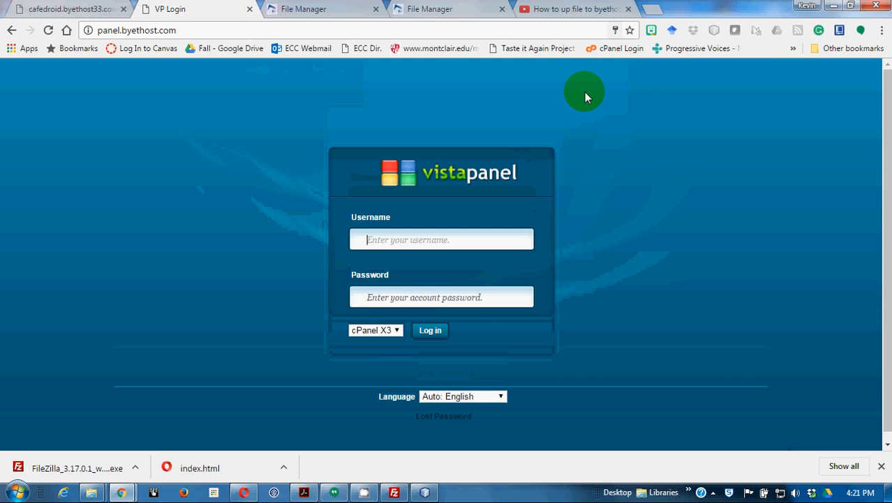
mouse_move(345, 499)
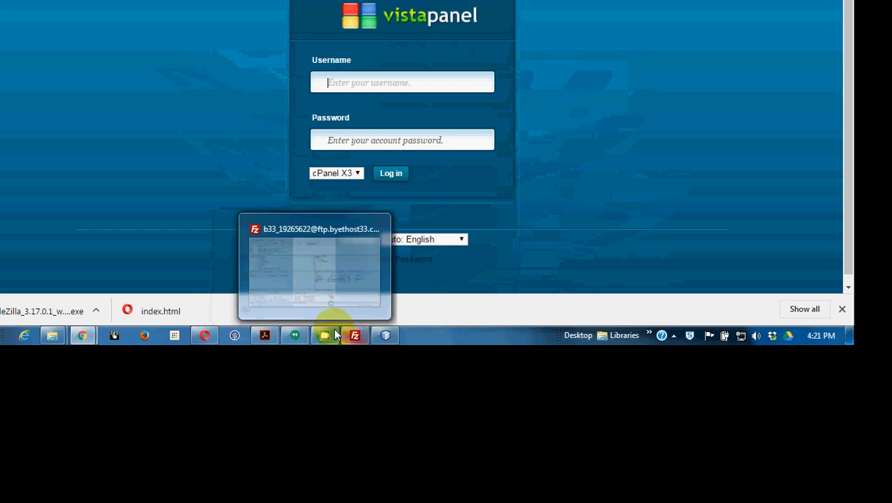
mouse_move(328, 414)
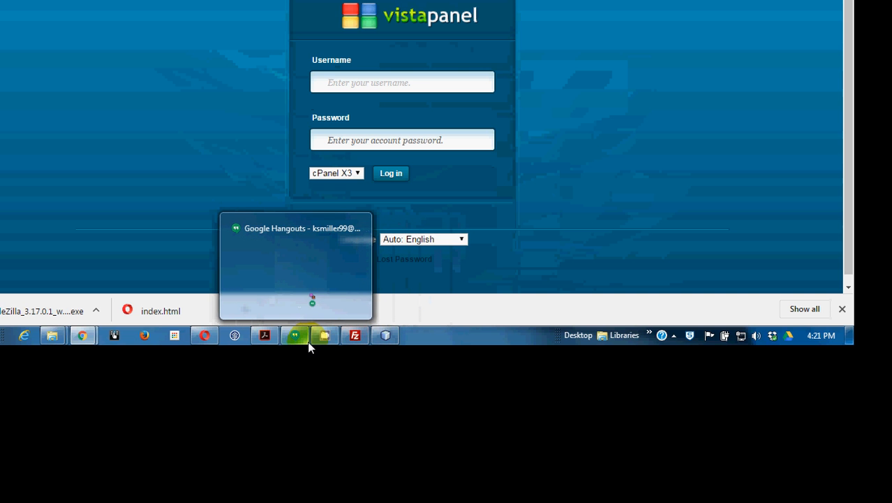
Copy the control panel username from the order confirmation PDF into Username and enter the account password
click(265, 336)
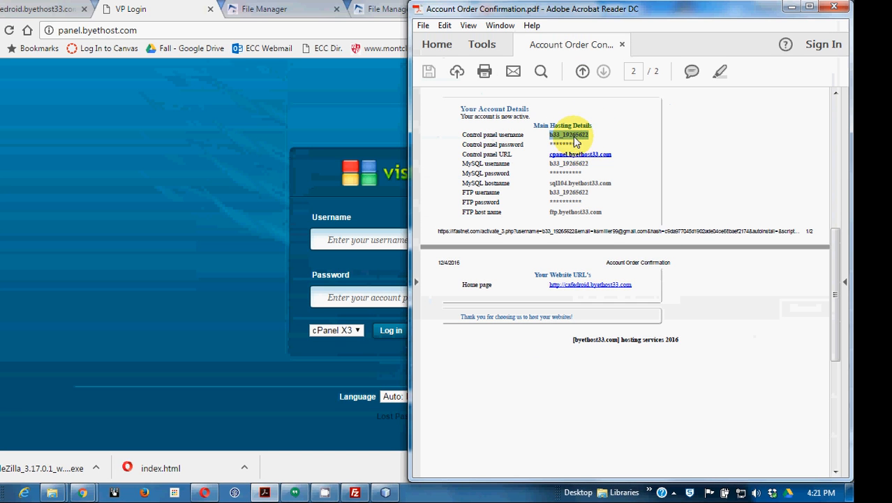
right_click(575, 139)
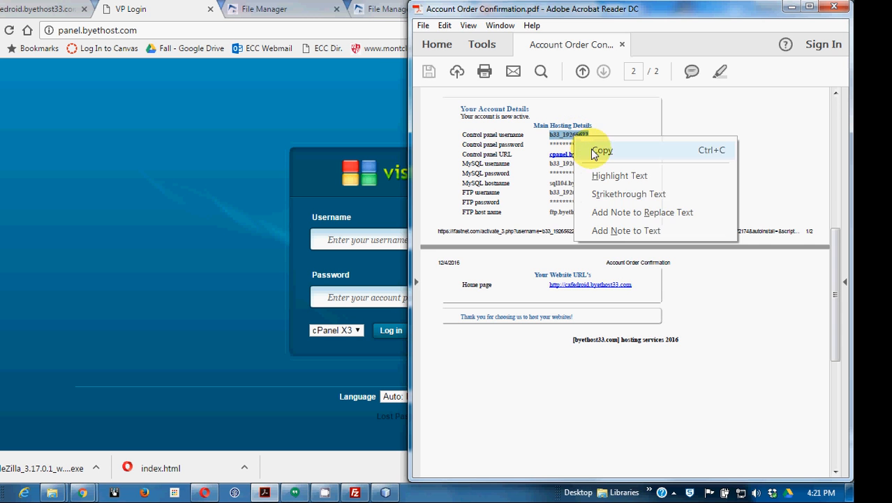
click(602, 150)
click(379, 243)
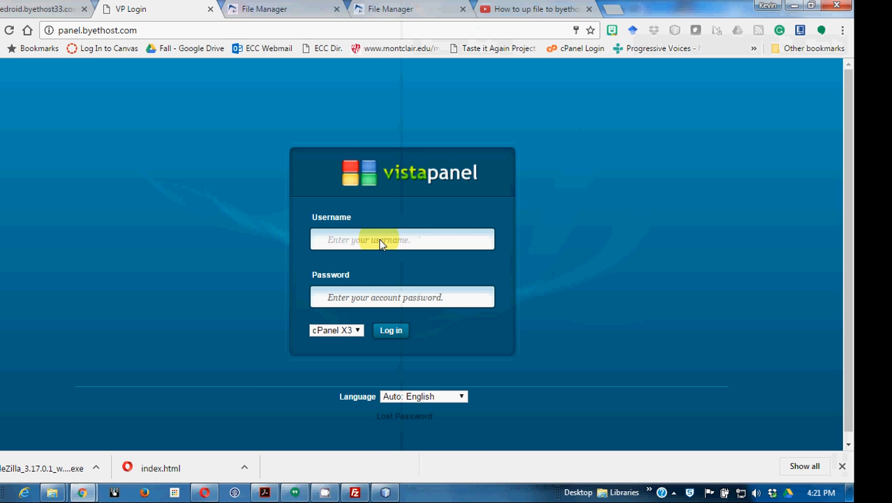
key(ctrl+v)
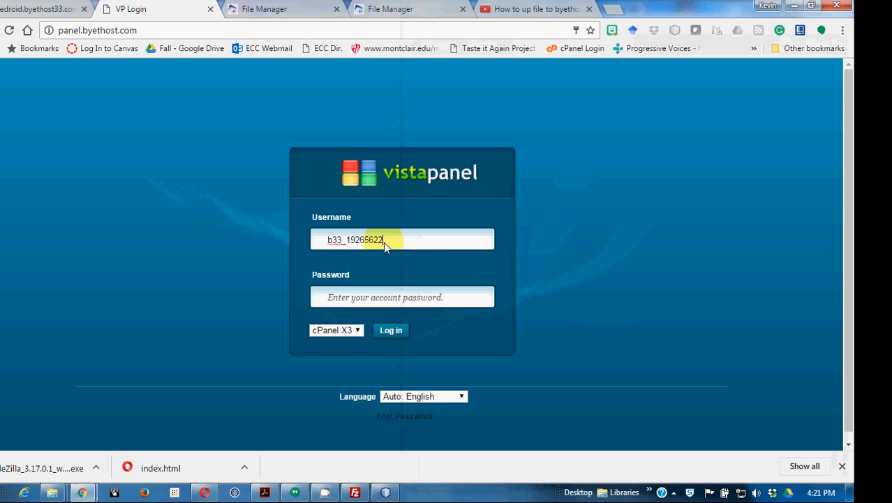
click(395, 301)
text(•)
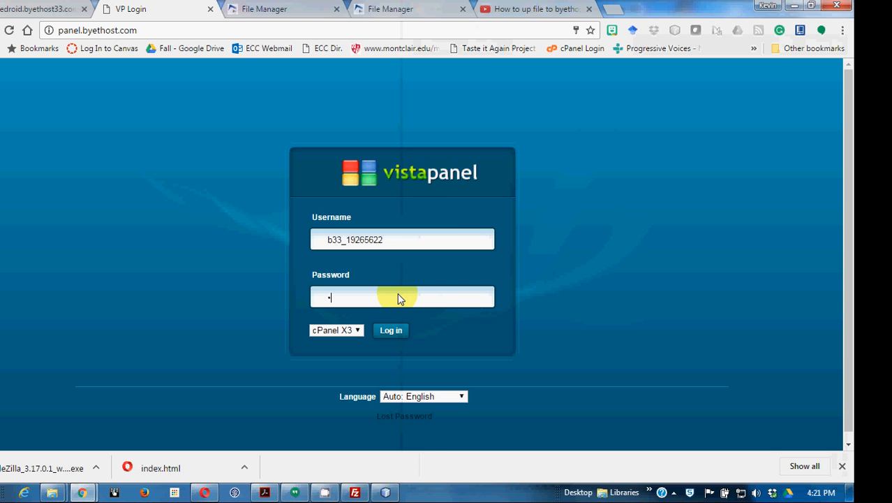
text(•••••••••••••)
Log in to VistaPanel and open phpMyAdmin, which now lists DemoDb
click(389, 331)
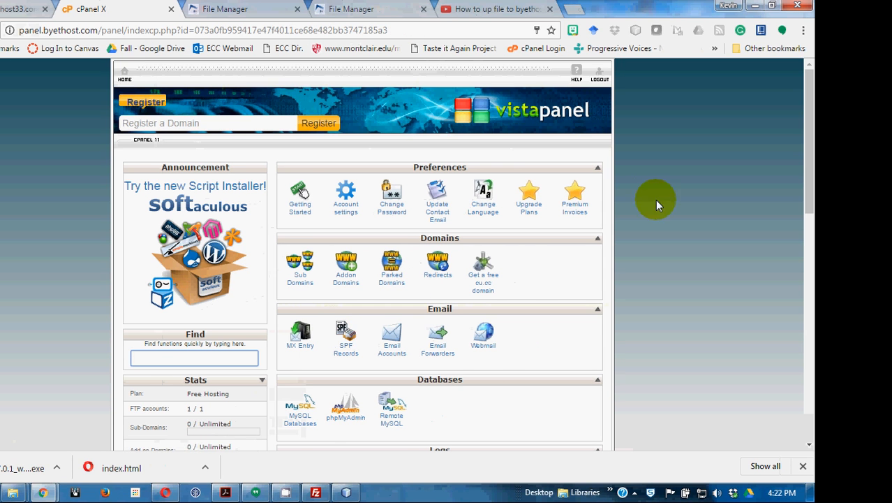
scroll(698, 210, down, 2)
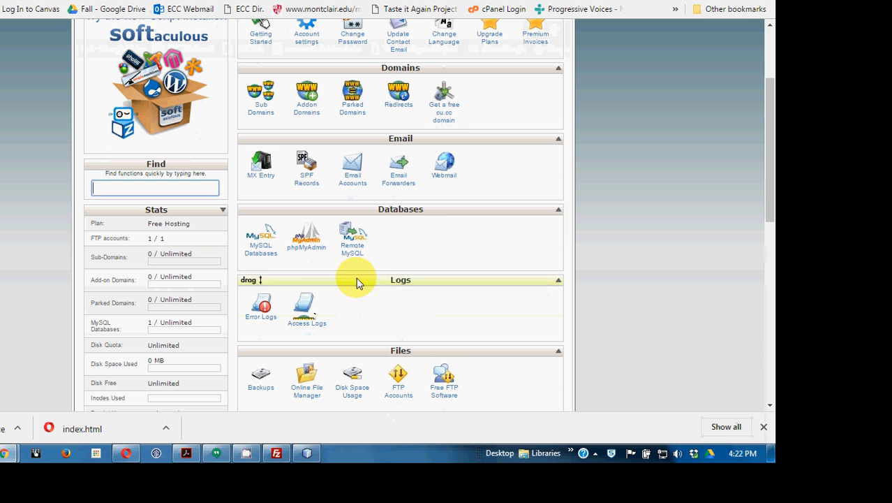
click(300, 241)
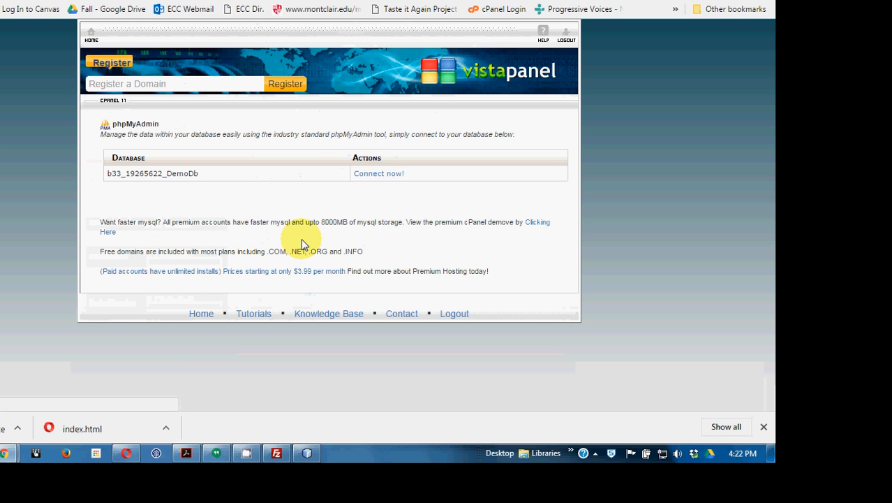
Connect to DemoDb and create a table named MyTable with 3 columns
click(363, 175)
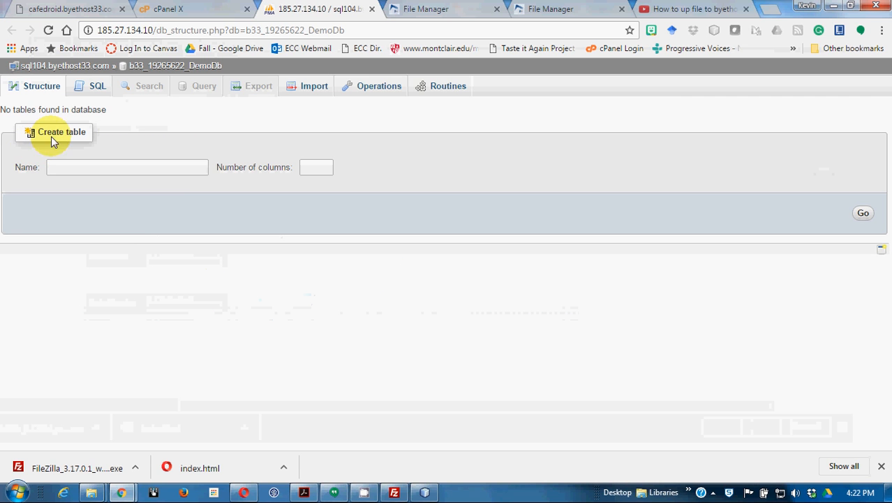
click(68, 169)
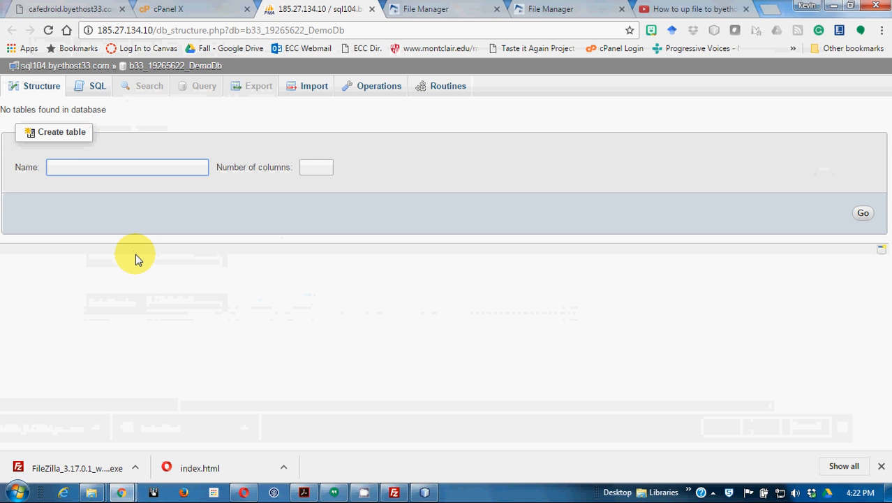
text(MyTable)
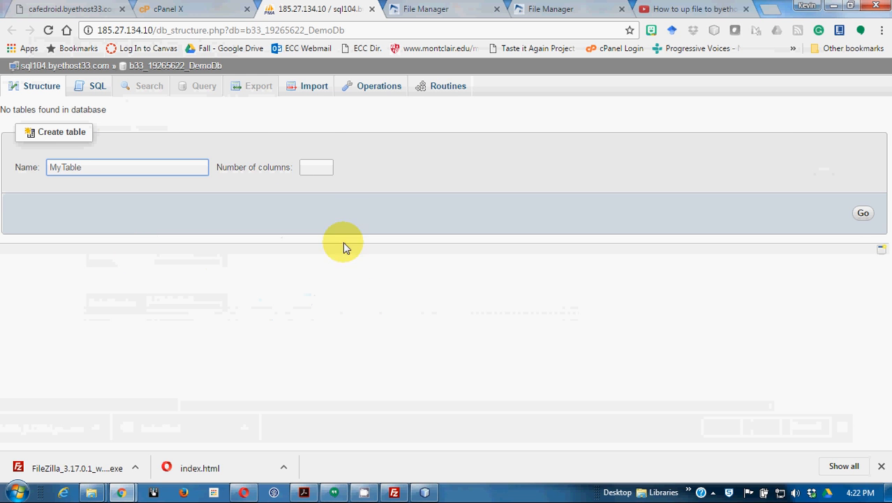
click(315, 170)
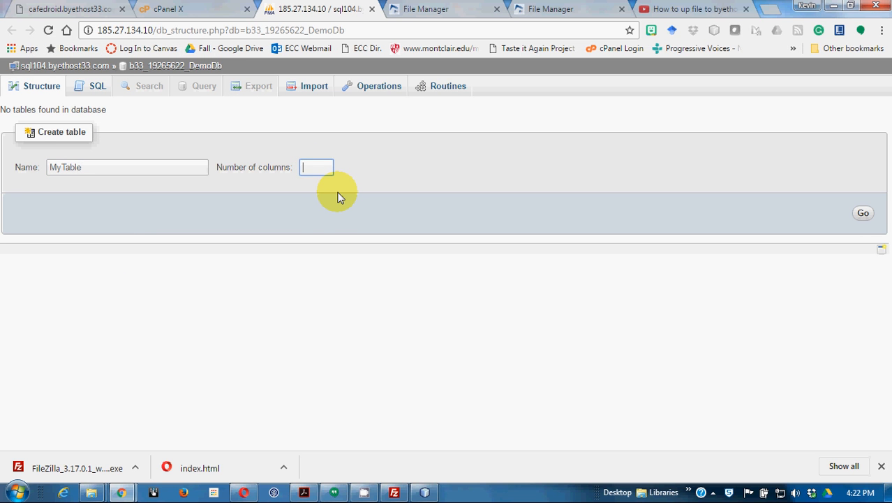
text(3)
key(Return)
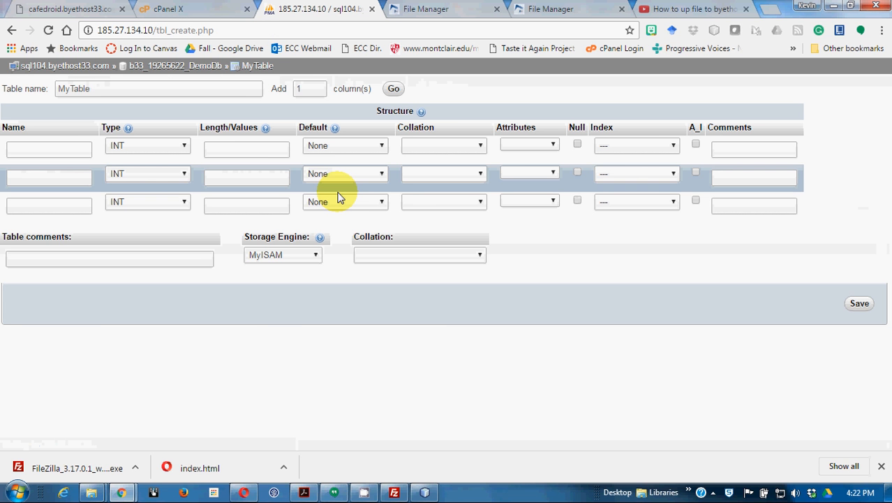
Name the columns ID (auto-increment), First Name and Last Name
click(38, 152)
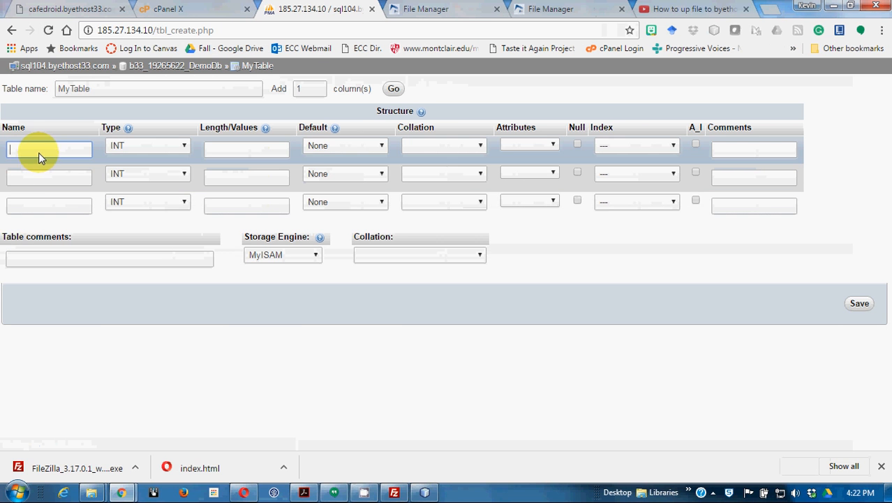
text(ID)
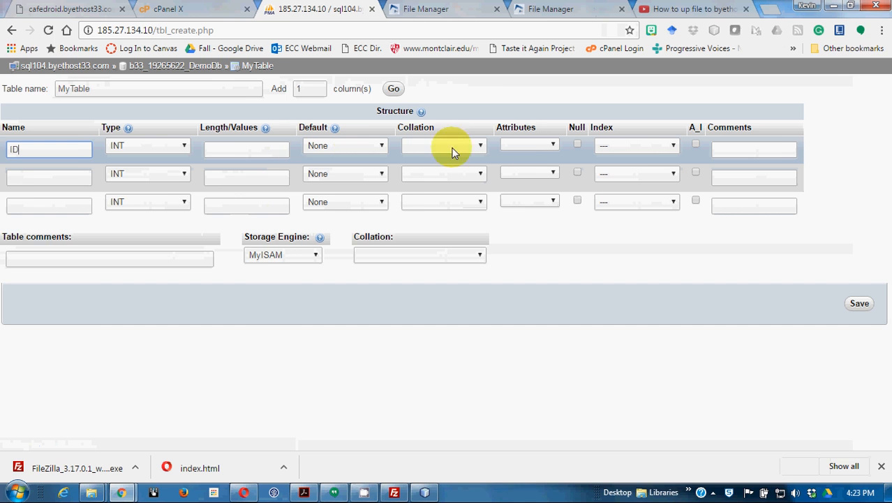
click(617, 145)
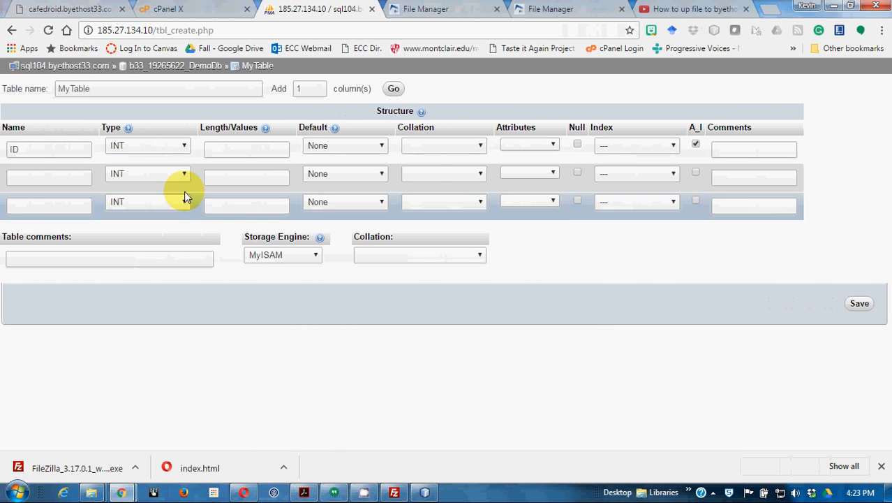
click(65, 178)
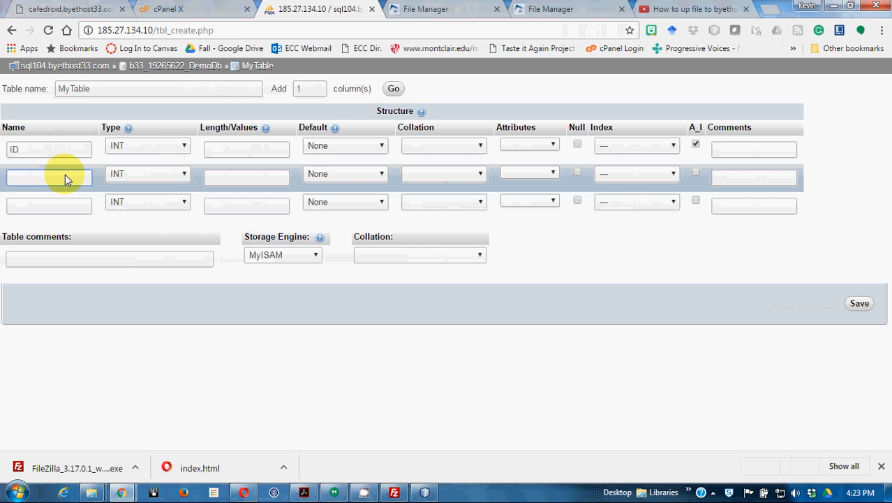
text(First Name)
click(70, 209)
text(Last)
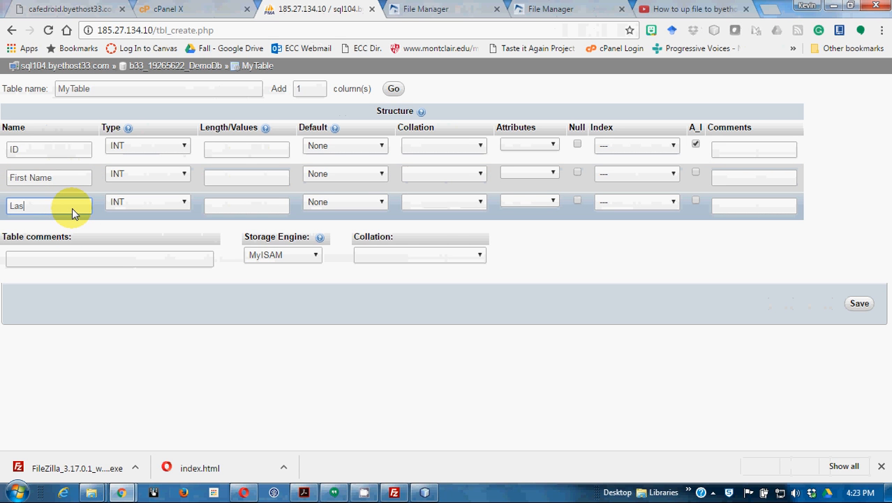
text(ame)
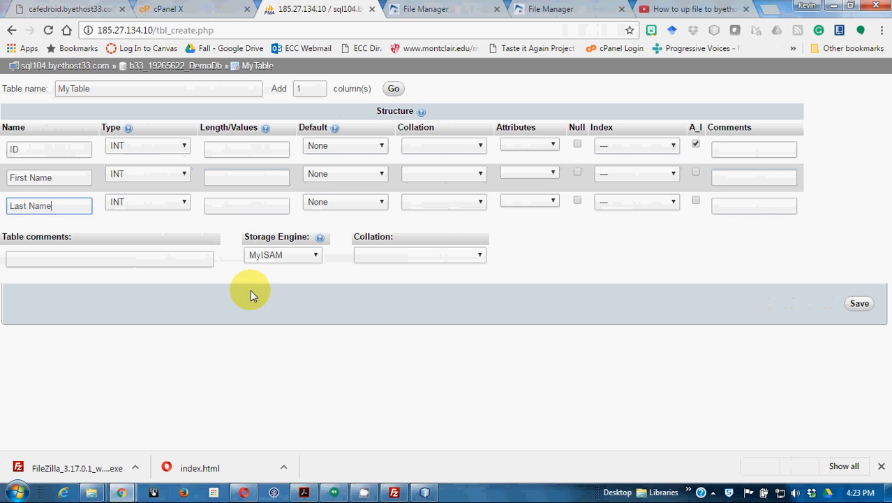
Keep MyISAM as the storage engine, leave collation empty, and save the table
click(316, 257)
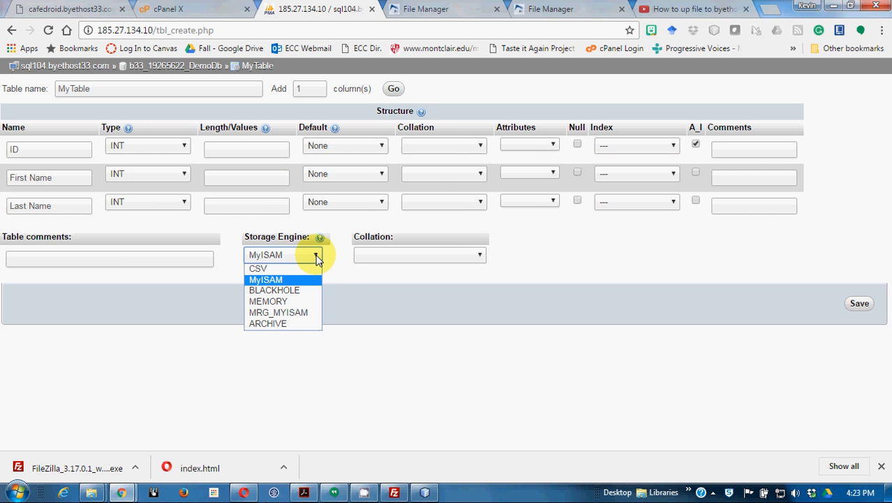
click(316, 257)
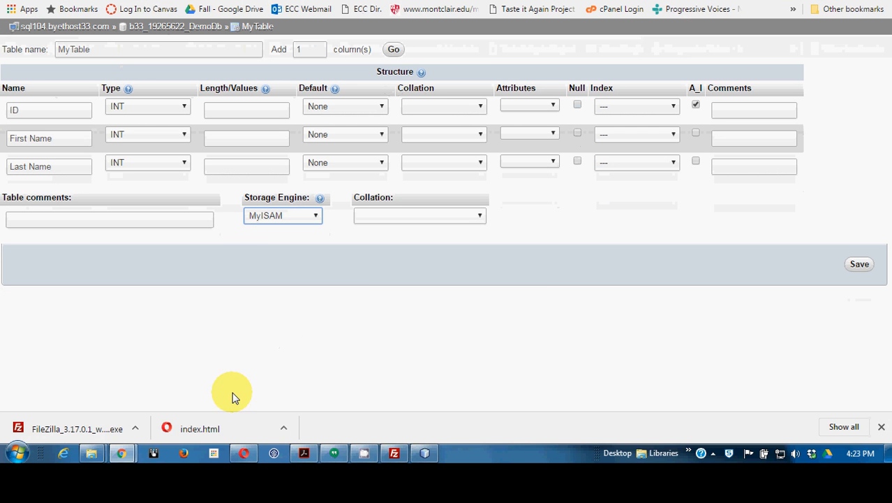
click(481, 217)
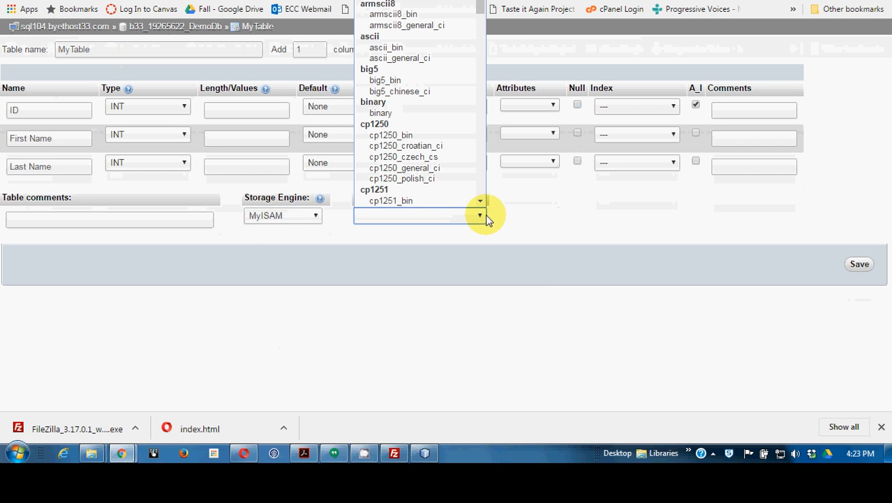
click(482, 217)
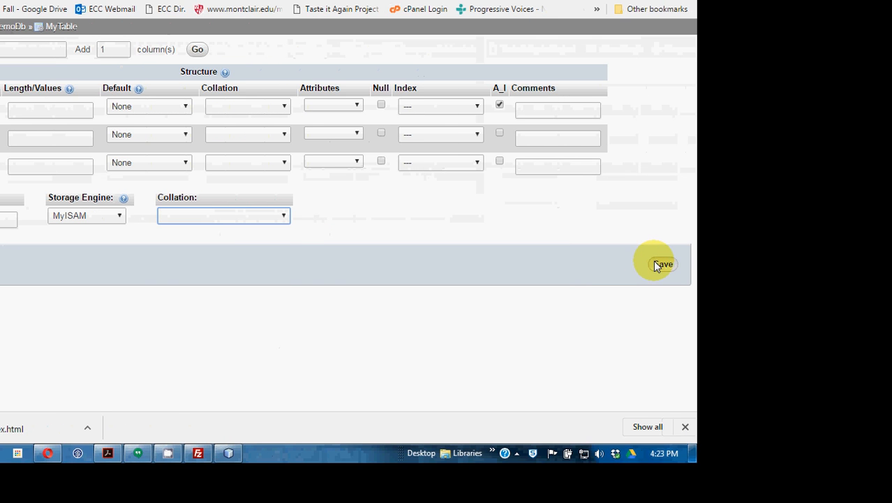
click(657, 265)
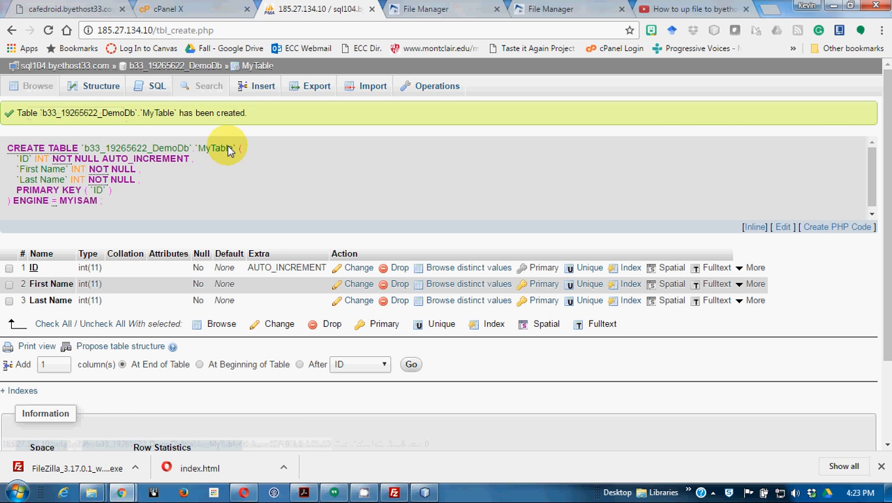
Open MyTable's Insert page with empty ID, First Name and Last Name fields
click(256, 87)
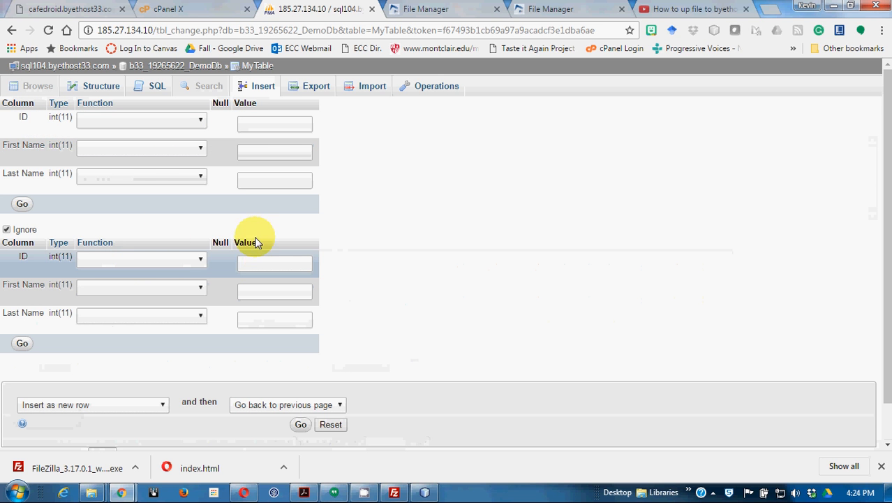
Enter a person's first and last name as the first row's values
click(133, 150)
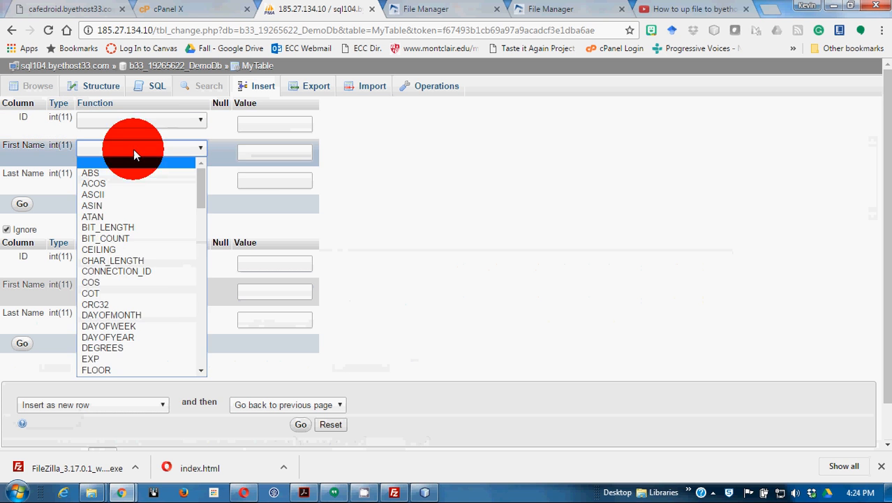
click(135, 148)
click(282, 154)
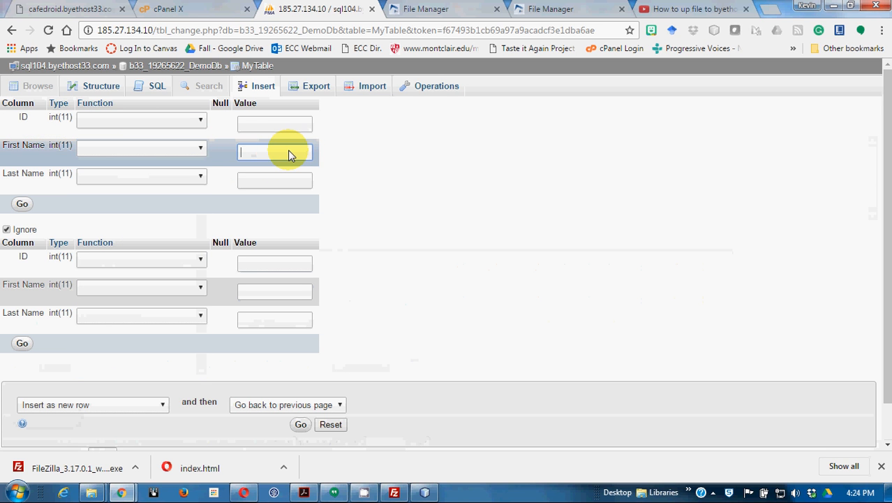
click(285, 181)
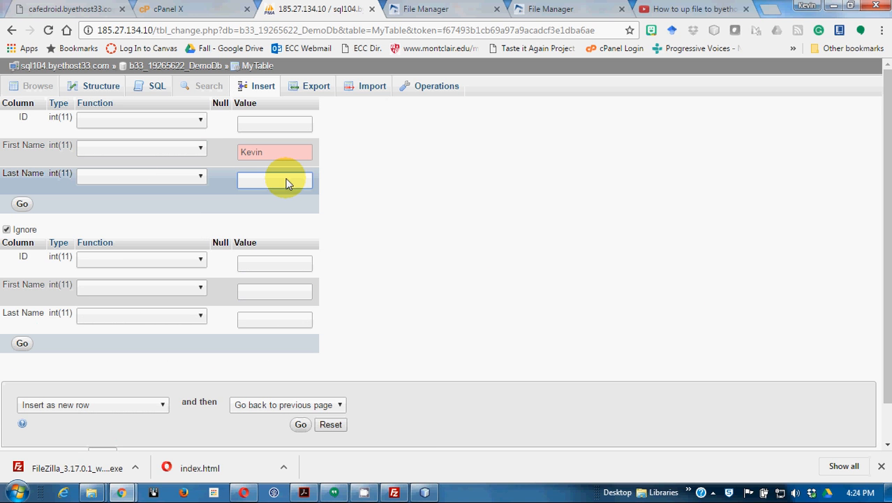
Move the name misplaced in the ID field to the second row's First Name and add its last name
click(263, 266)
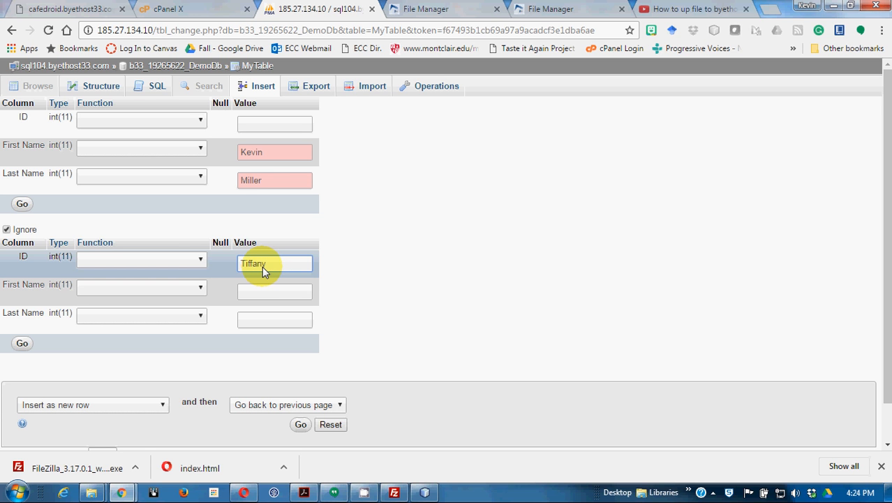
drag(276, 266, 236, 271)
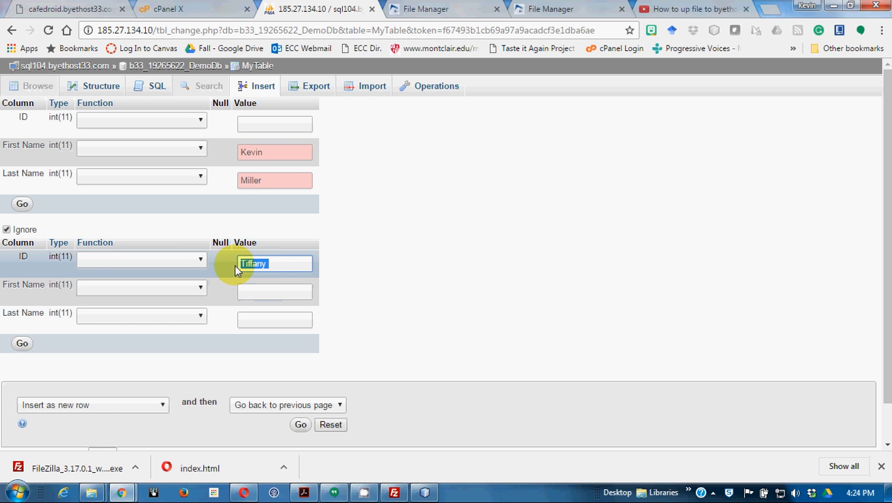
key(ctrl+x)
click(262, 293)
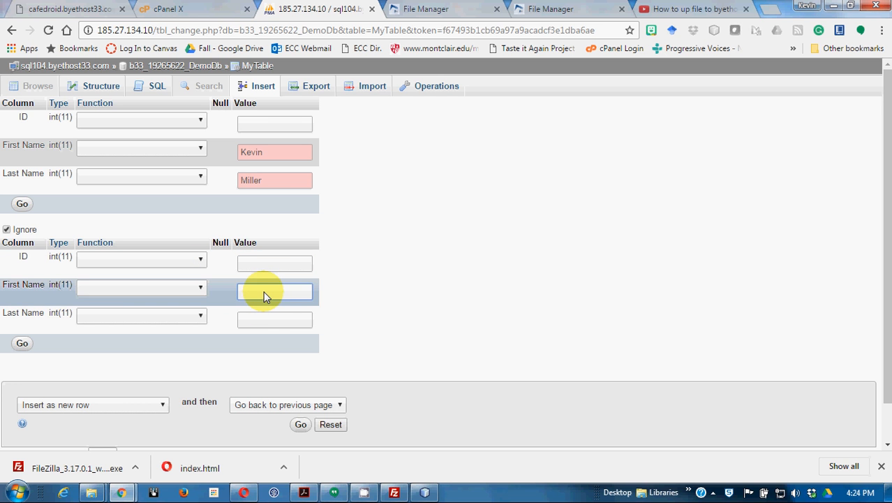
key(ctrl+v)
click(281, 316)
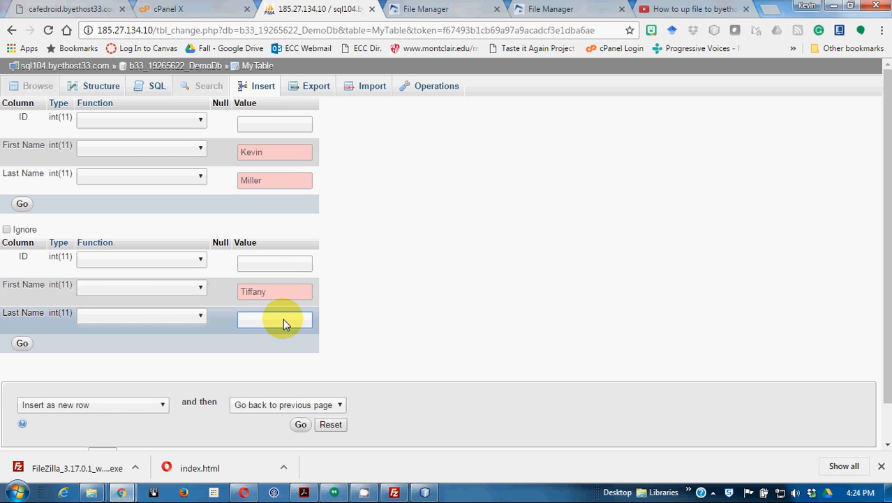
text(Lee)
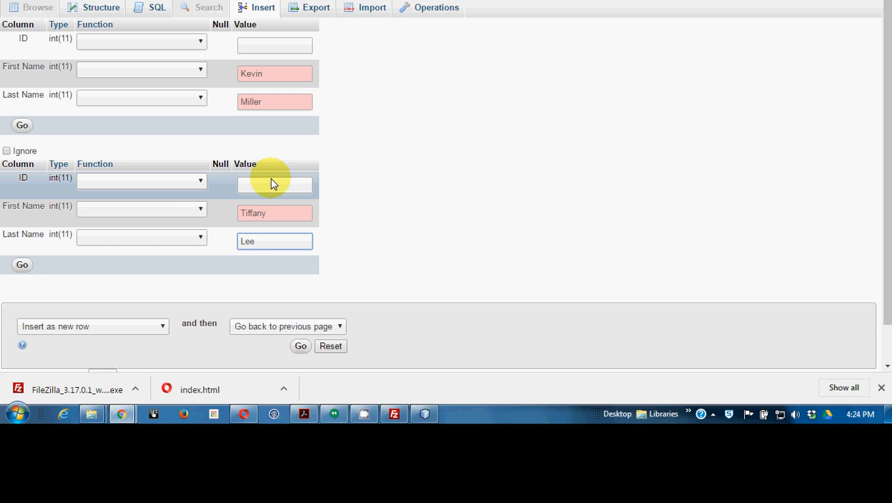
Restore the form to two rows and re-enter the second row's first and last name
scroll(433, 163, down, 1)
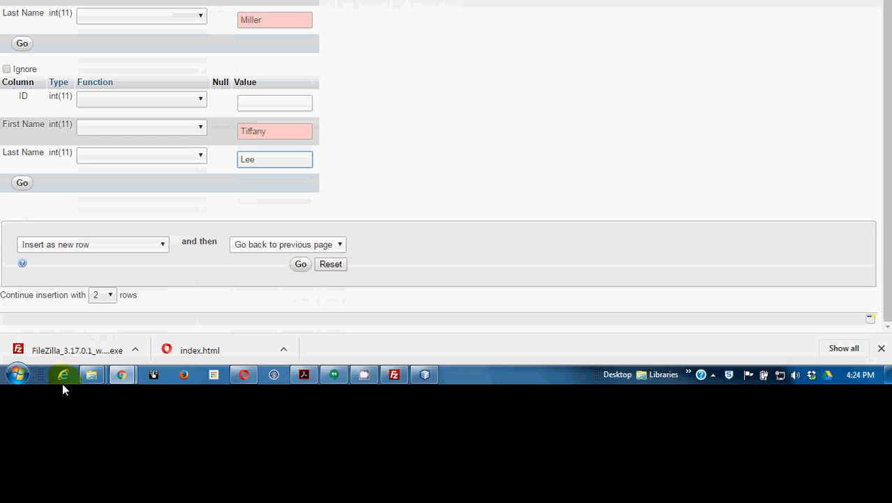
click(110, 295)
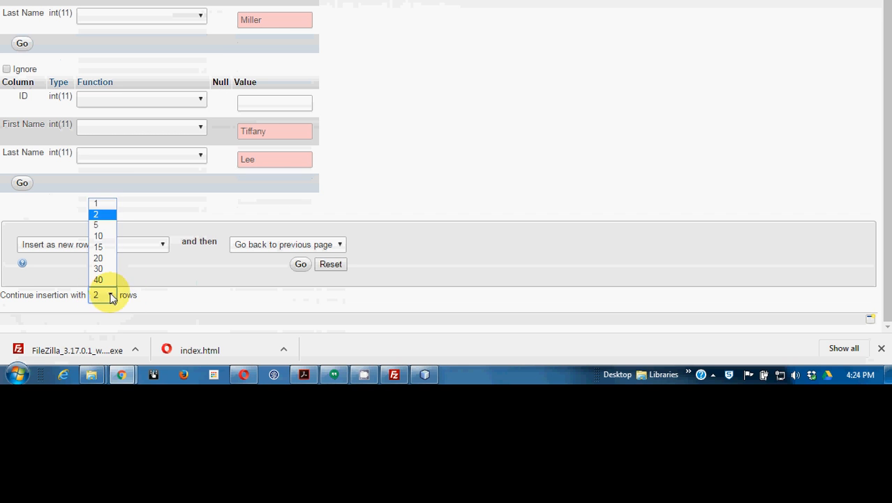
click(114, 202)
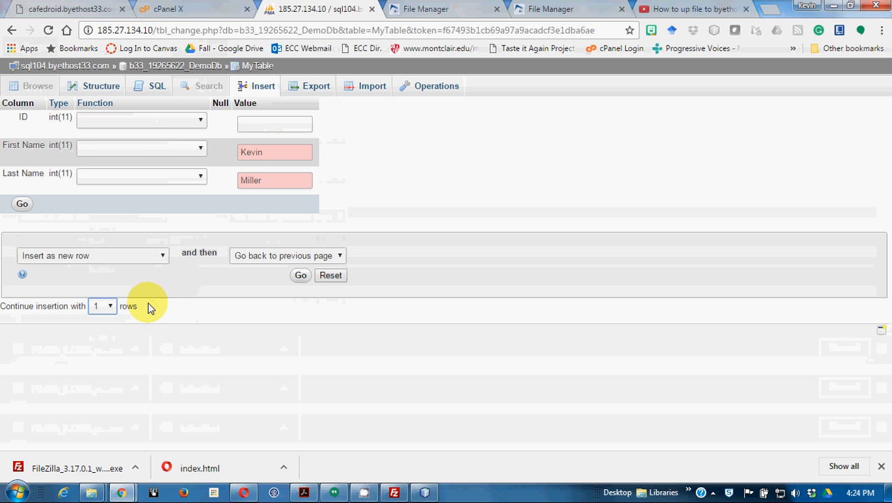
click(108, 310)
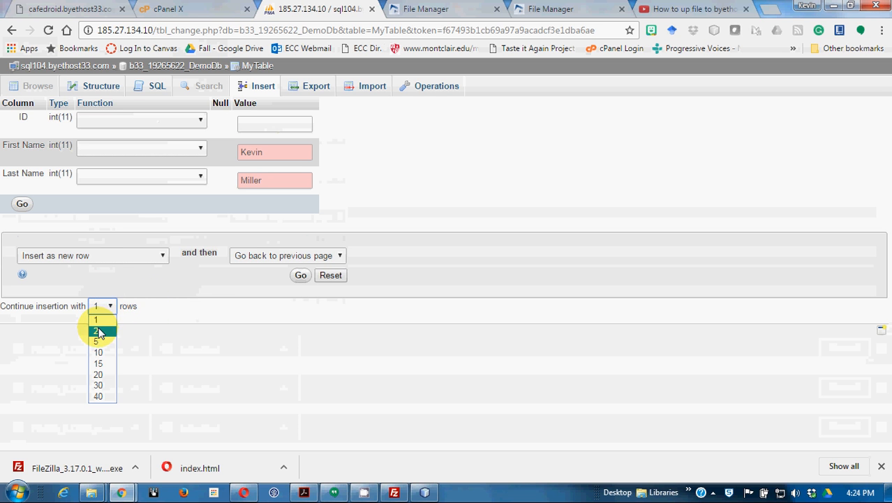
click(98, 326)
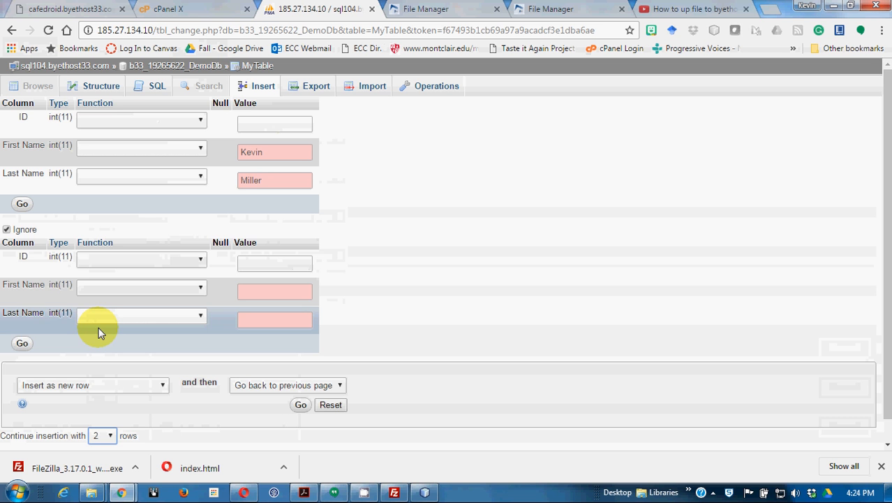
click(249, 290)
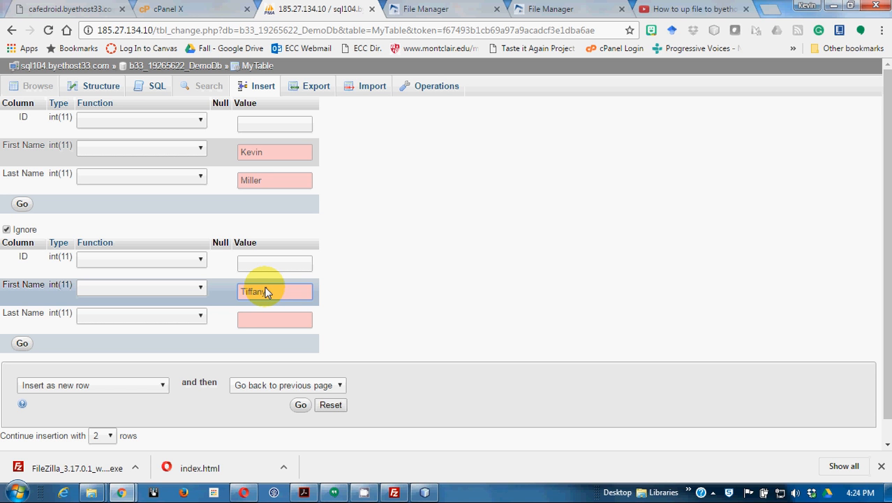
key(Tab)
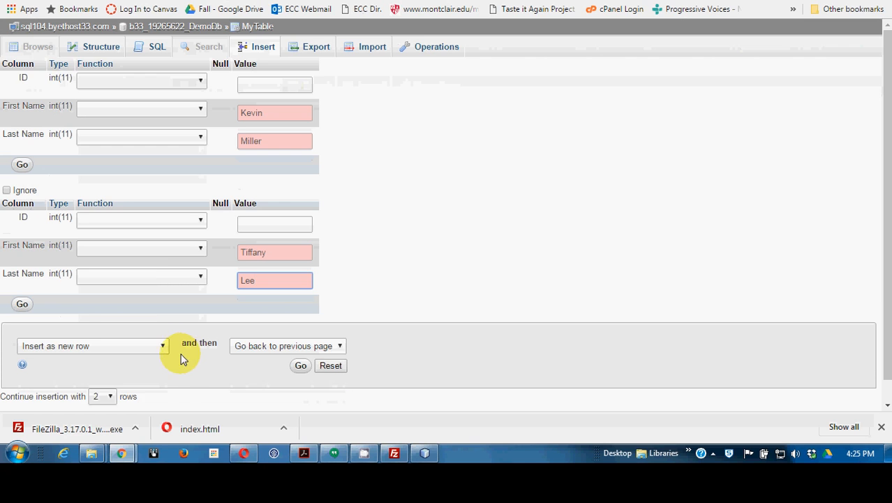
Submit both rows and view the rows stored in MyTable
scroll(199, 389, down, 1)
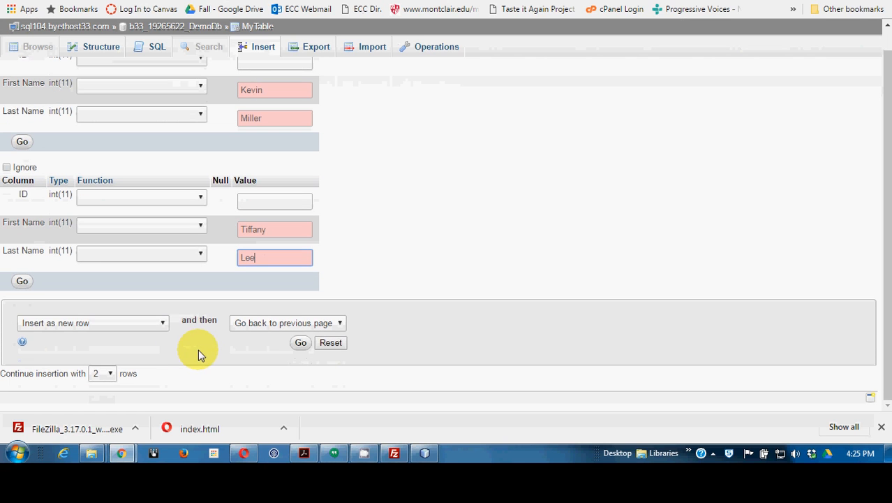
click(300, 343)
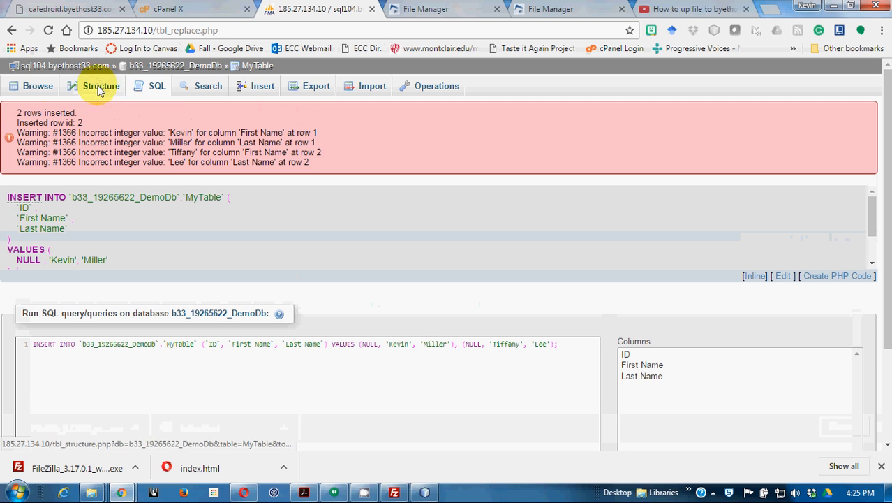
click(37, 86)
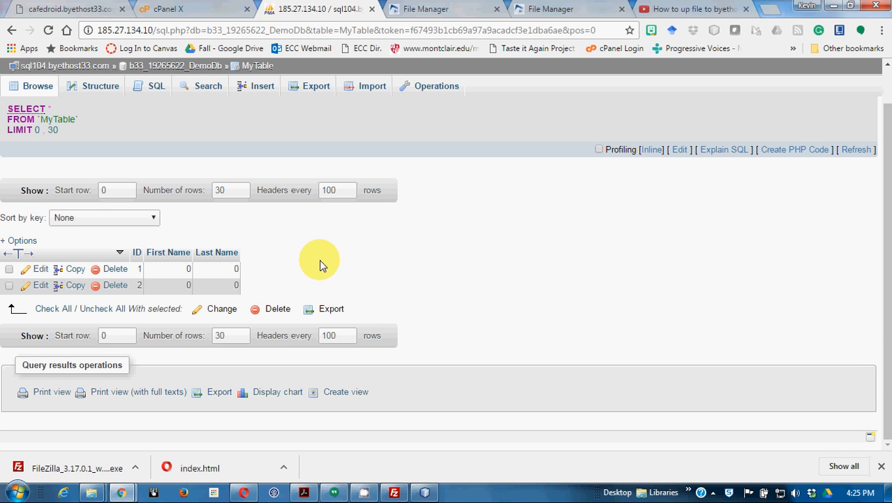
Refresh MyTable's Browse view to check its two stored rows
click(40, 89)
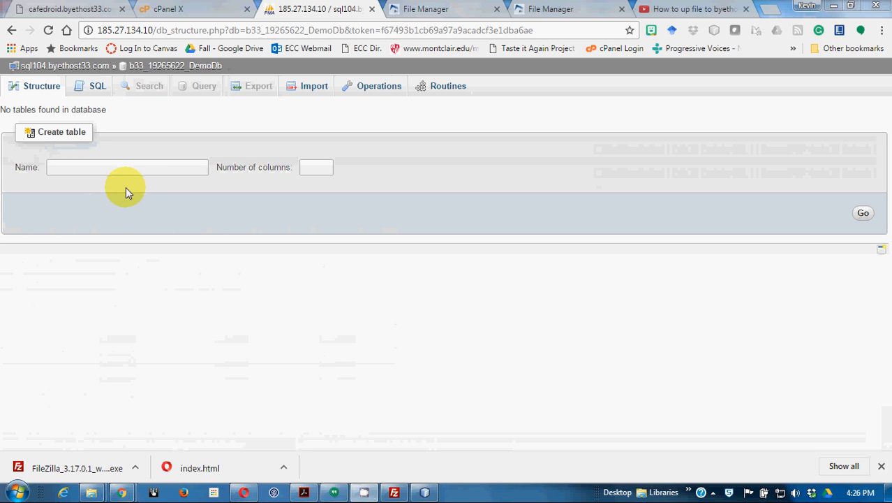
Name a new table MyTable with 3 columns and continue to its column form
click(126, 164)
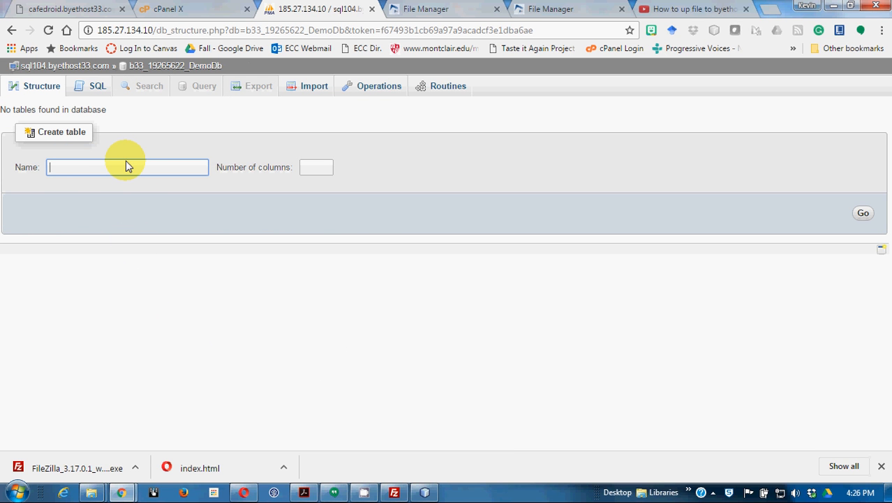
text(MyTable)
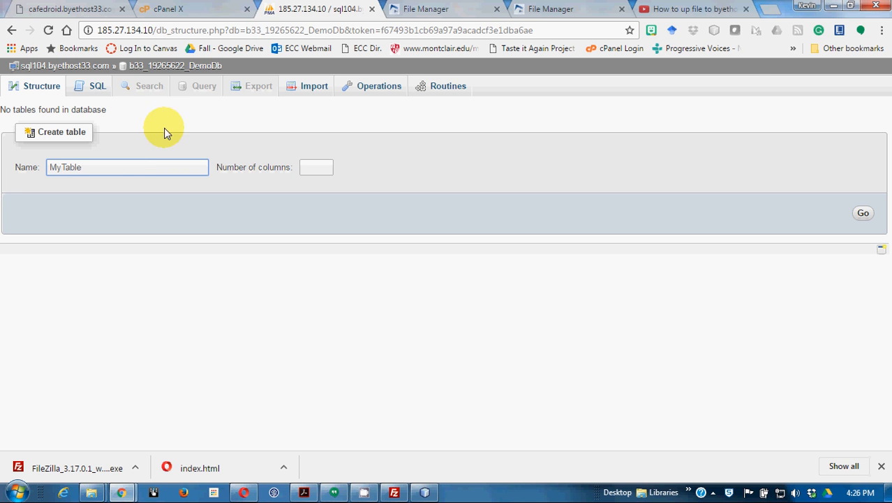
click(325, 169)
text(3)
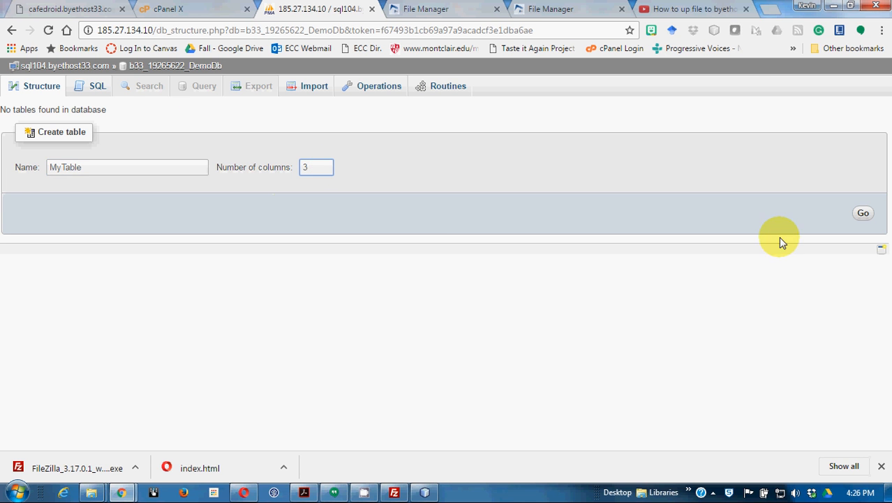
click(865, 212)
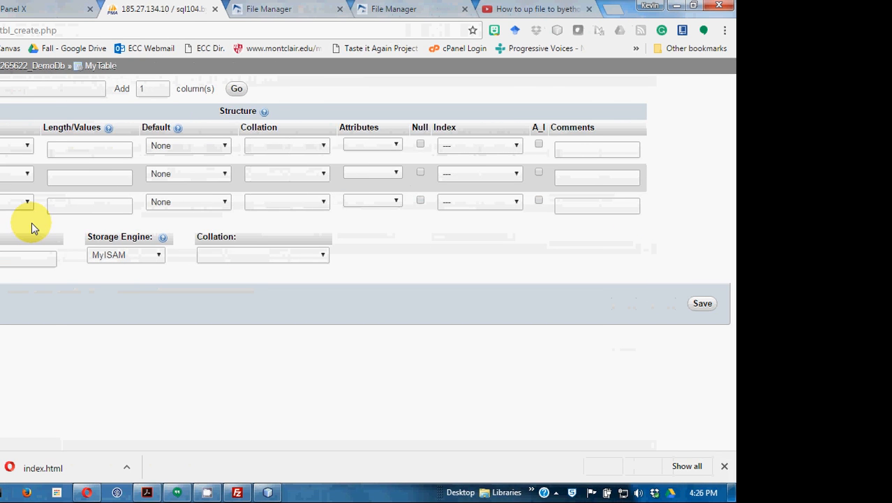
Define an auto-increment ID column and a VARCHAR column named First Name
click(22, 152)
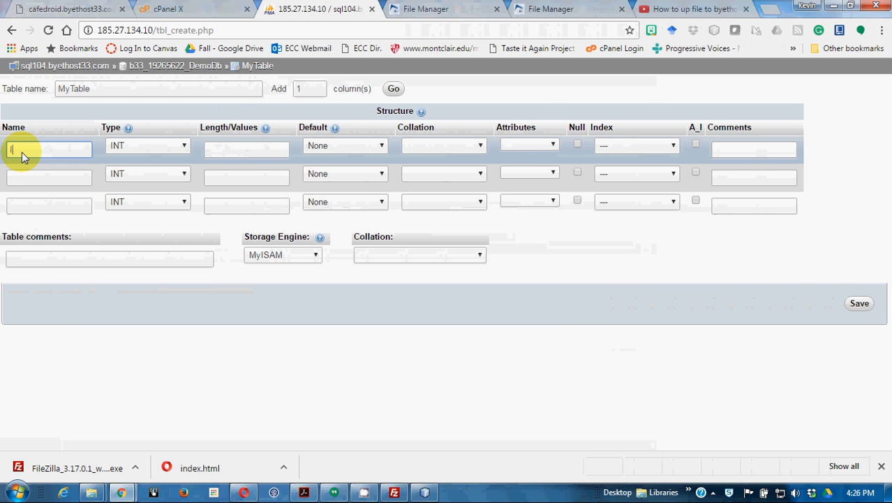
text(ID)
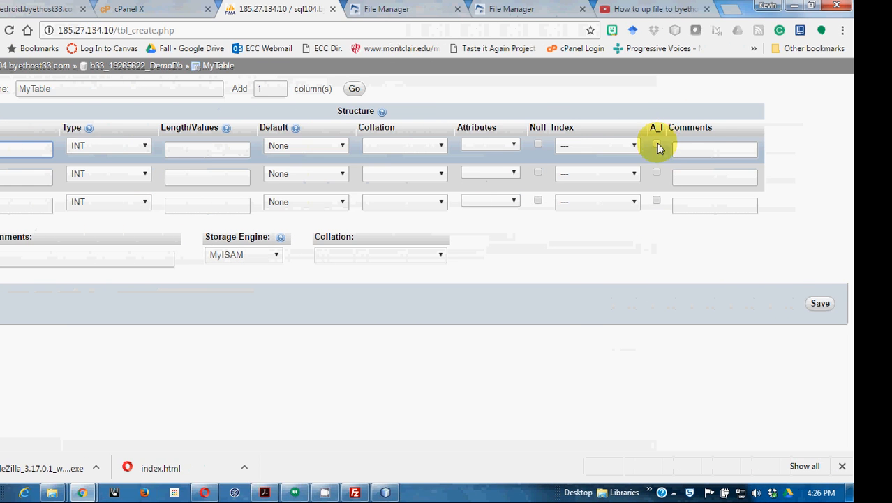
click(656, 145)
click(23, 177)
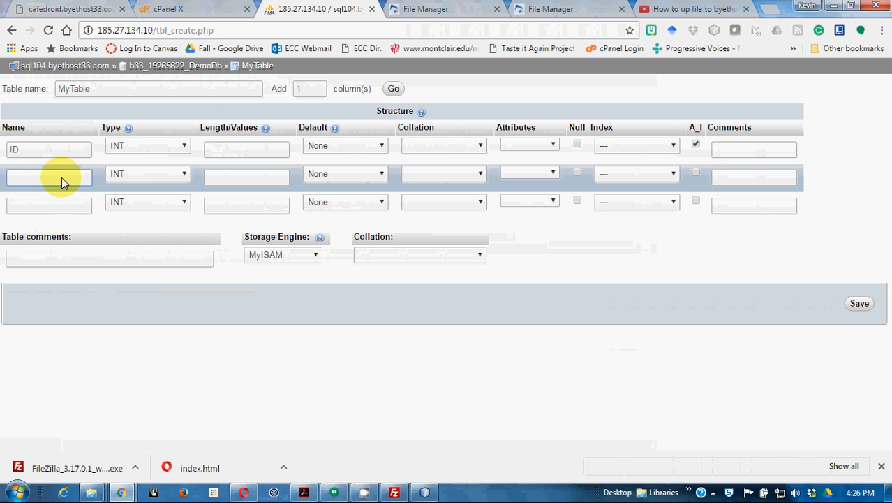
text(First Name)
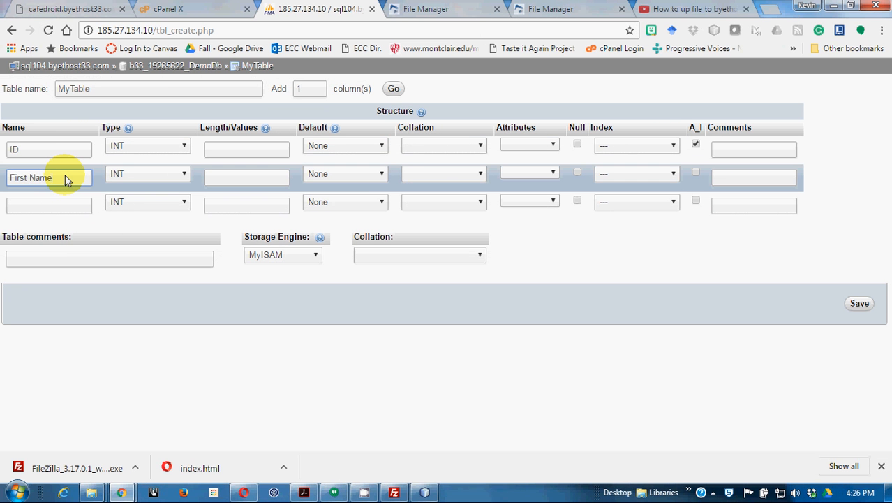
click(183, 173)
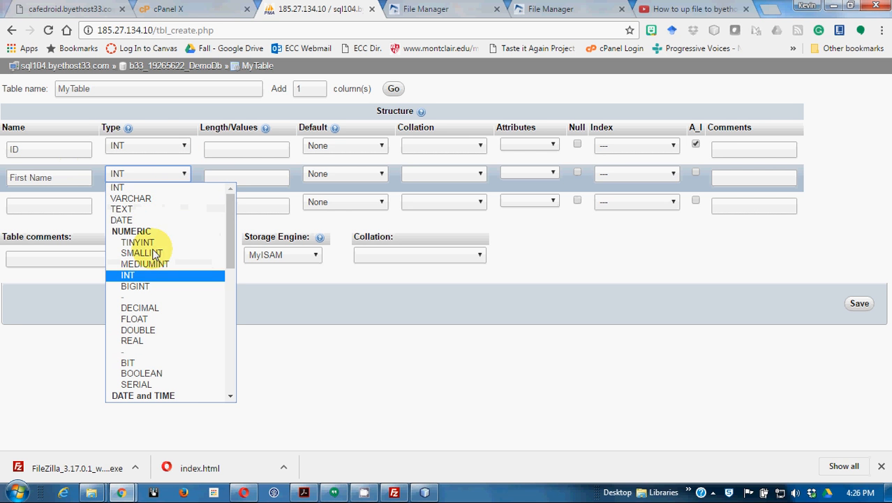
click(140, 199)
Add a third VARCHAR column named Last Name
click(57, 203)
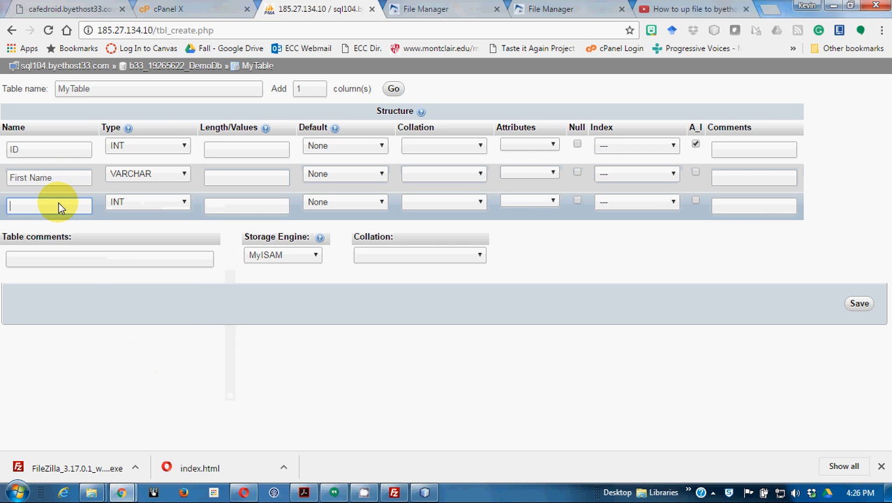
text(Last Ba)
key(BackSpace)
key(BackSpace)
text(Name)
click(185, 200)
click(170, 228)
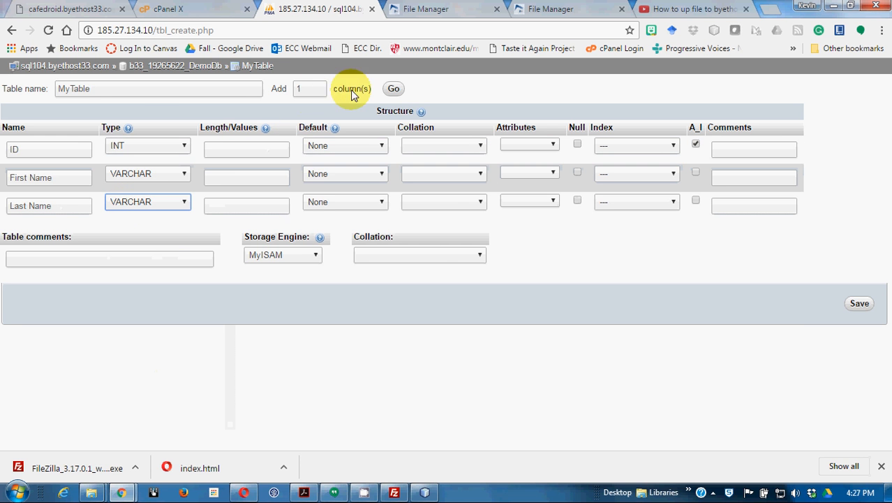
Give both name columns length 25 and save MyTable
click(860, 304)
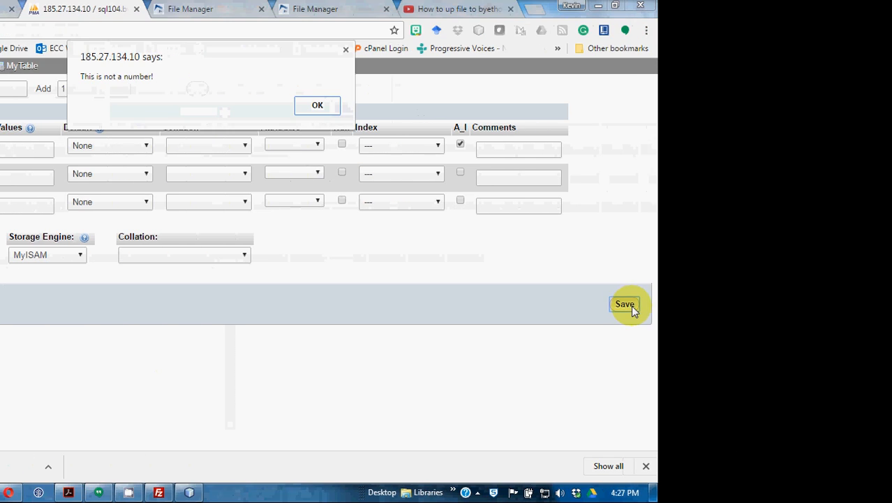
click(318, 105)
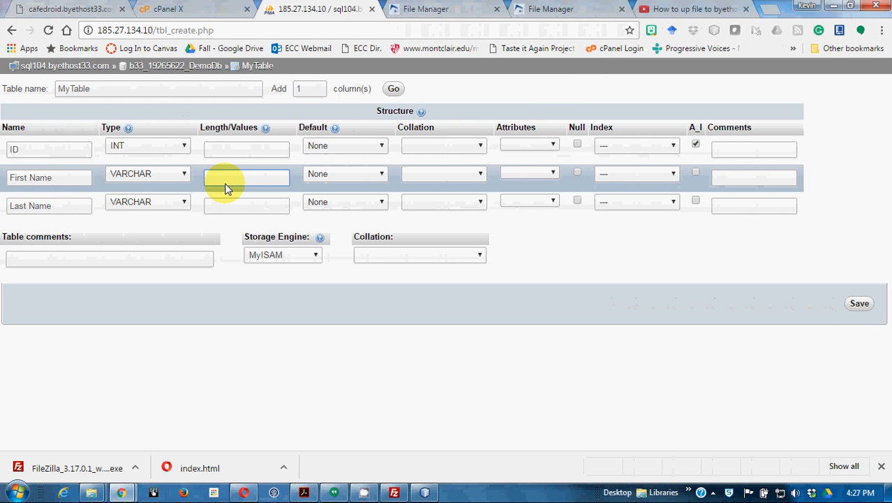
text(25)
click(259, 204)
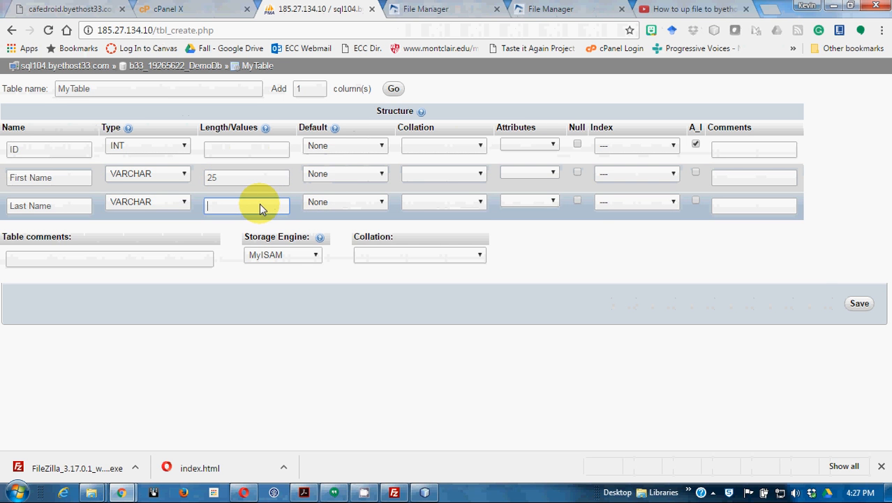
text(25)
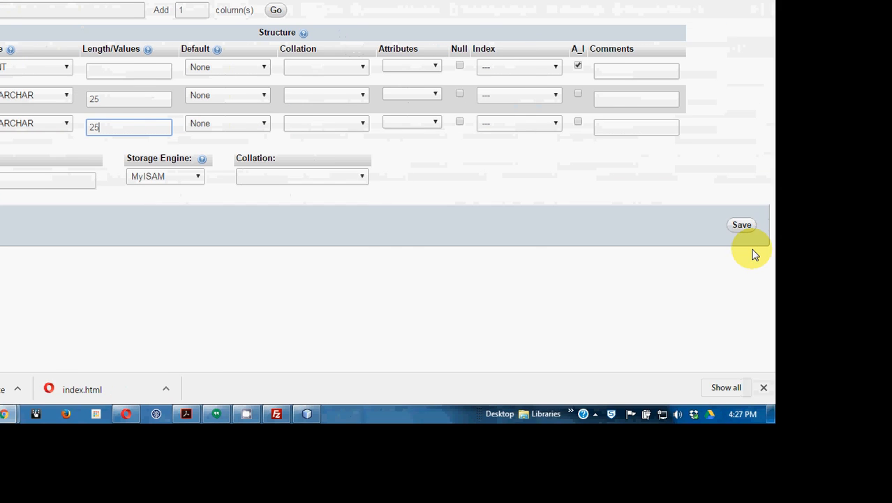
click(825, 264)
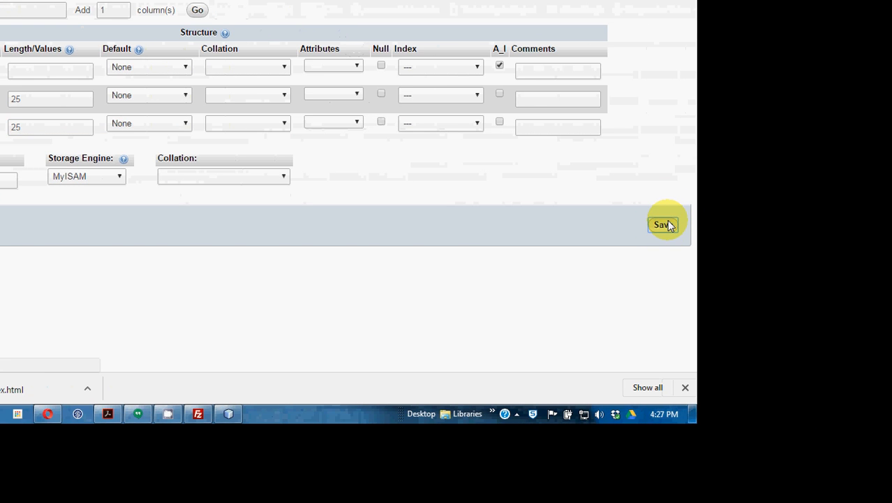
click(662, 224)
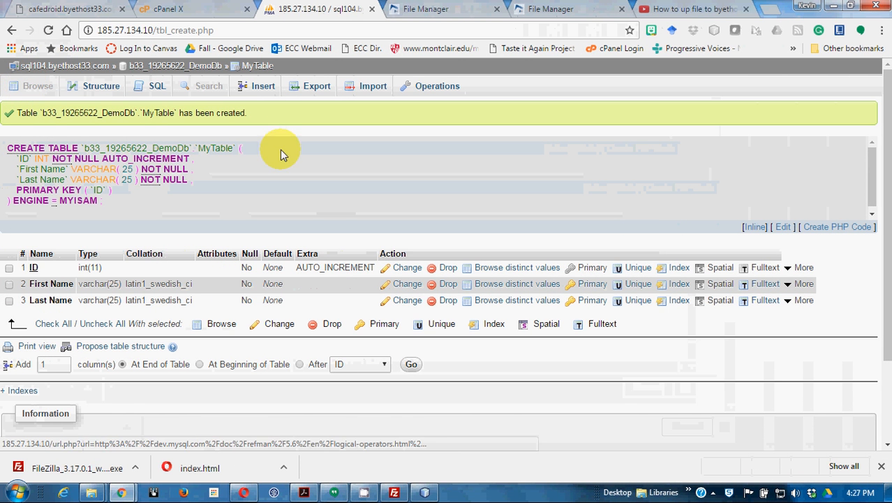
Open MyTable's Insert form and enter the first row's first and last name
click(264, 90)
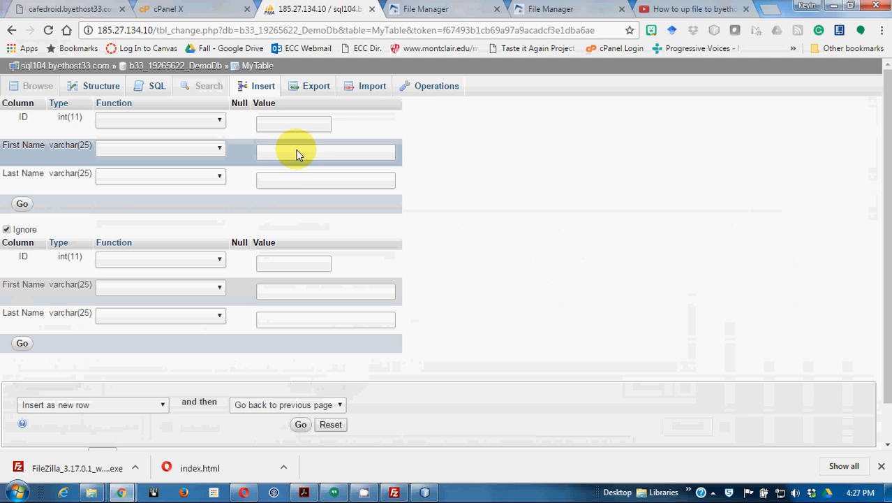
click(296, 153)
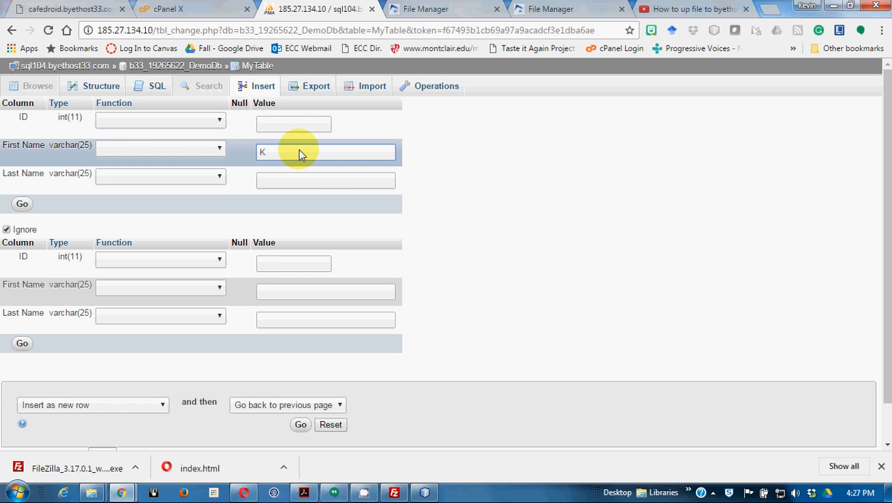
click(307, 180)
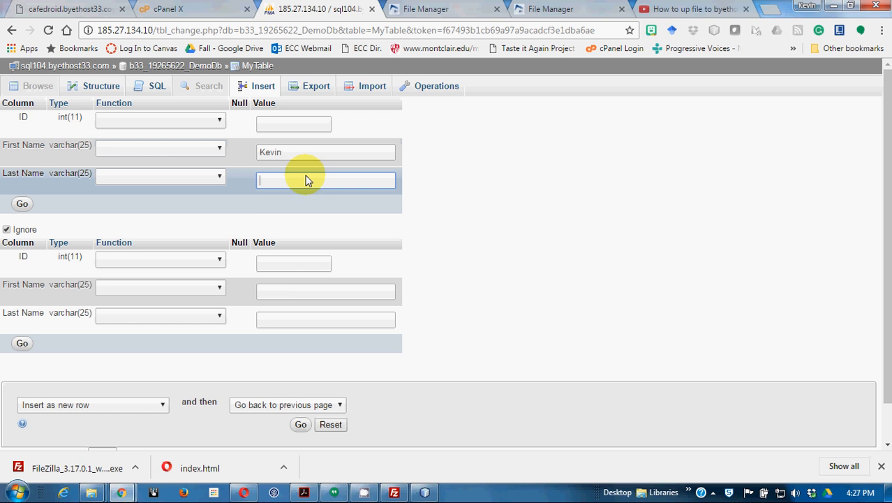
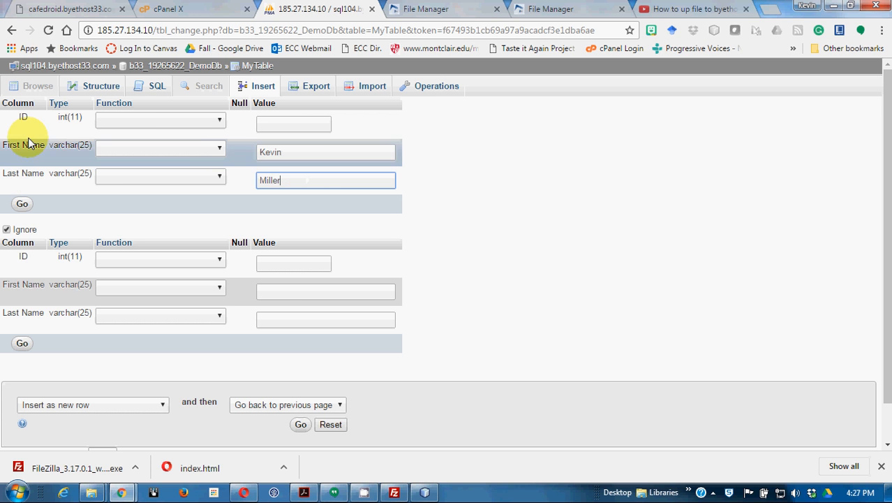
Enter the second row's names, removing the surname wrongly typed into First Name
click(285, 294)
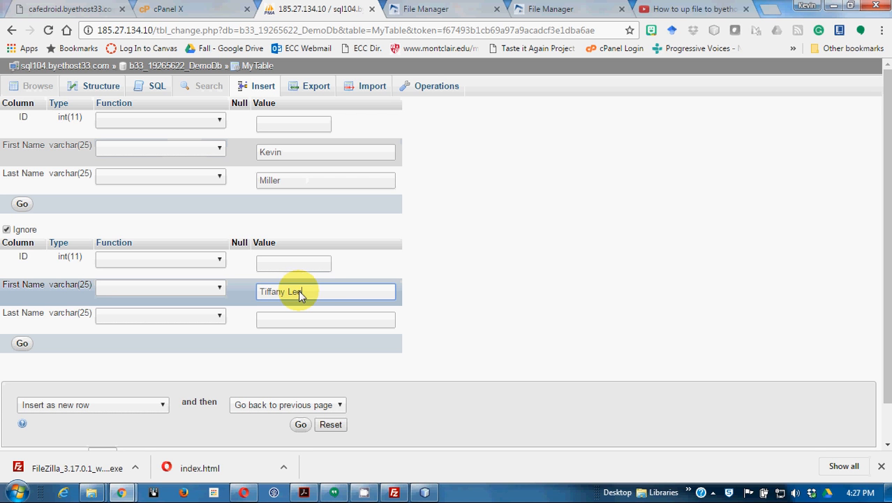
drag(288, 292, 318, 292)
key(BackSpace)
key(BackSpace)
click(315, 322)
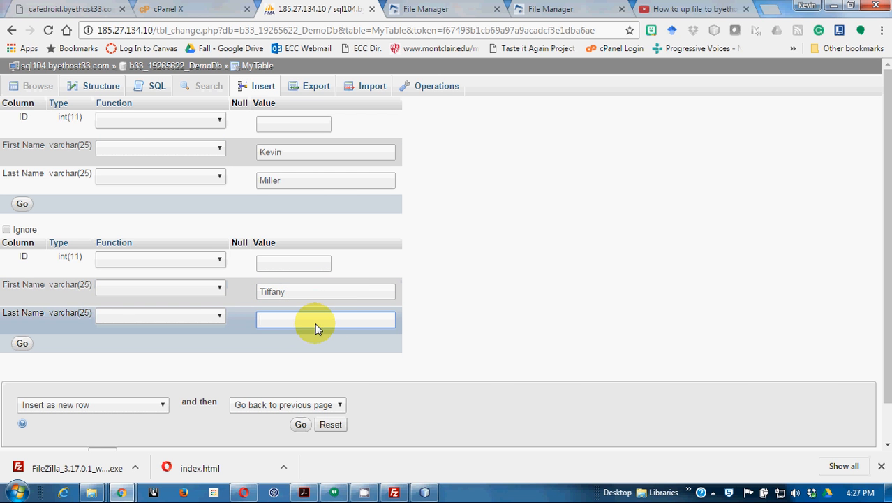
text(Lee)
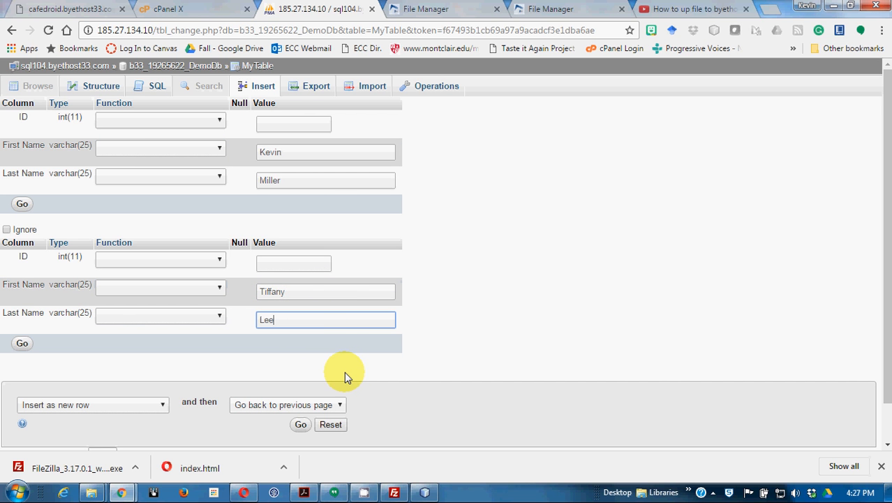
Set 'and then' to Insert another new row and insert both rows
scroll(339, 375, down, 1)
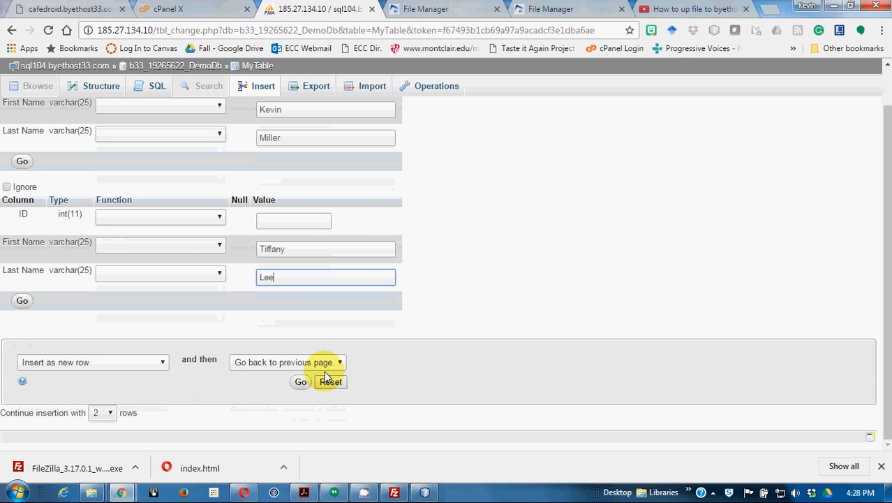
click(340, 363)
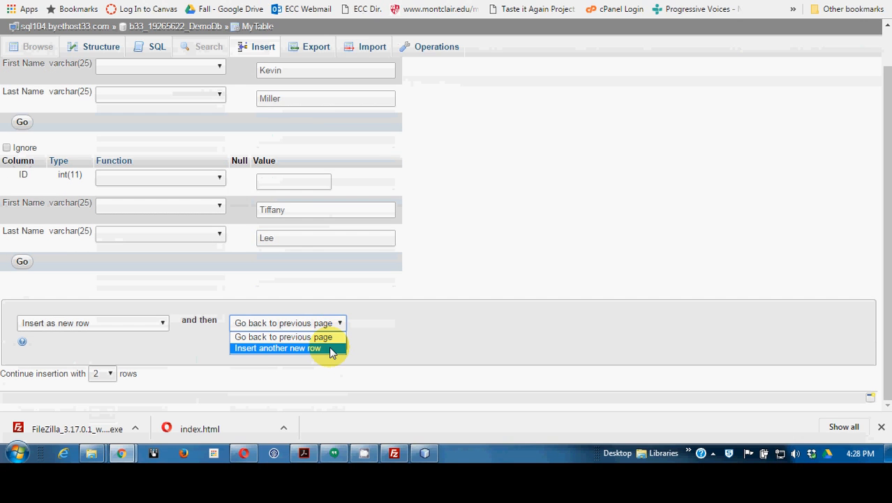
click(328, 387)
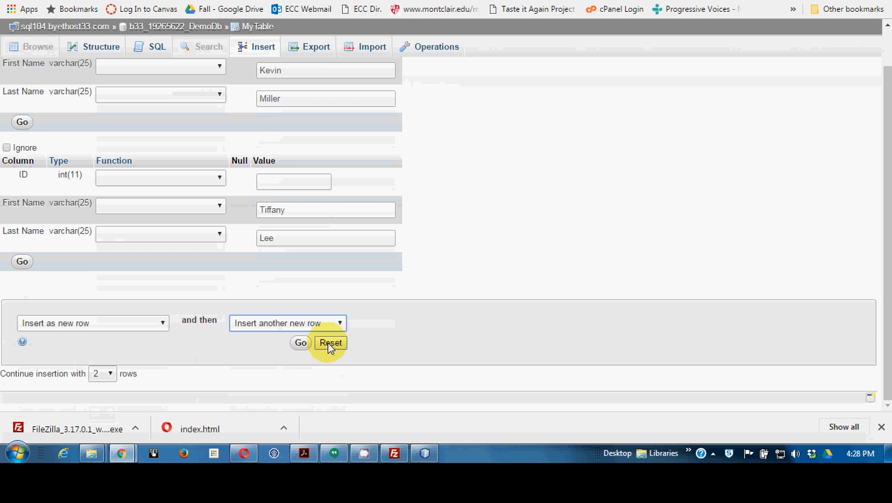
click(304, 344)
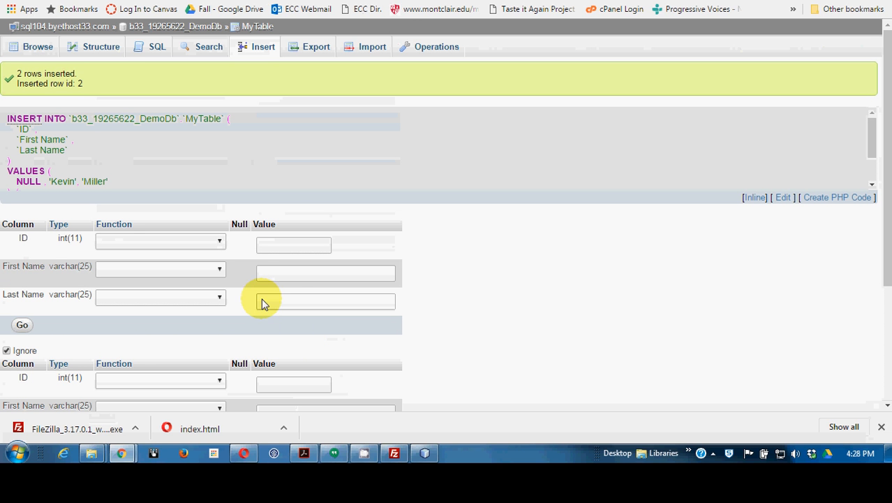
Insert a third row with a person's first and last name, then browse MyTable's rows
click(297, 275)
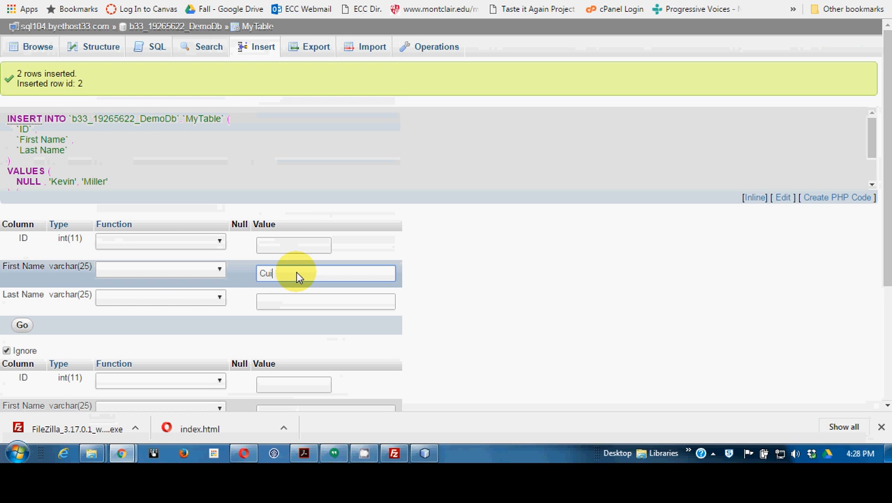
key(Tab)
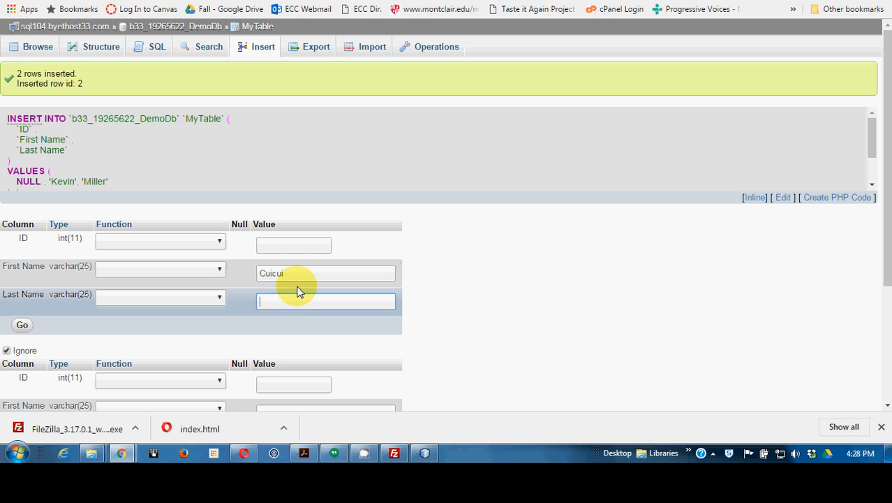
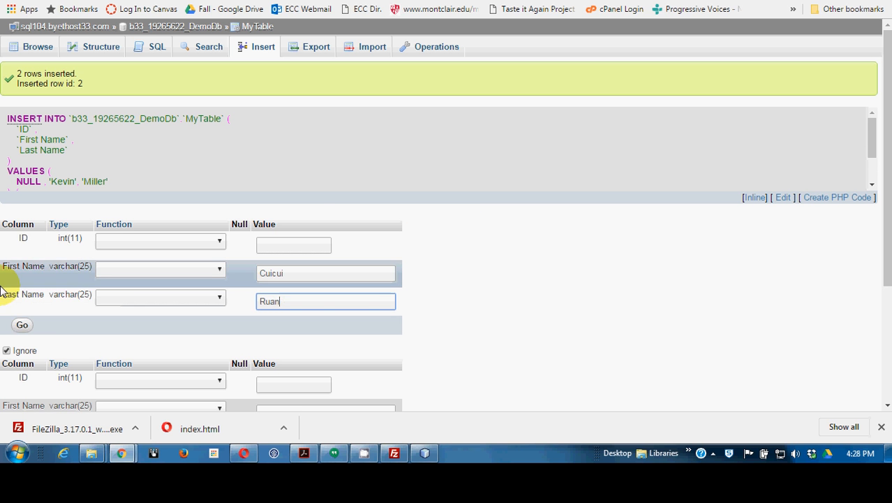
click(22, 326)
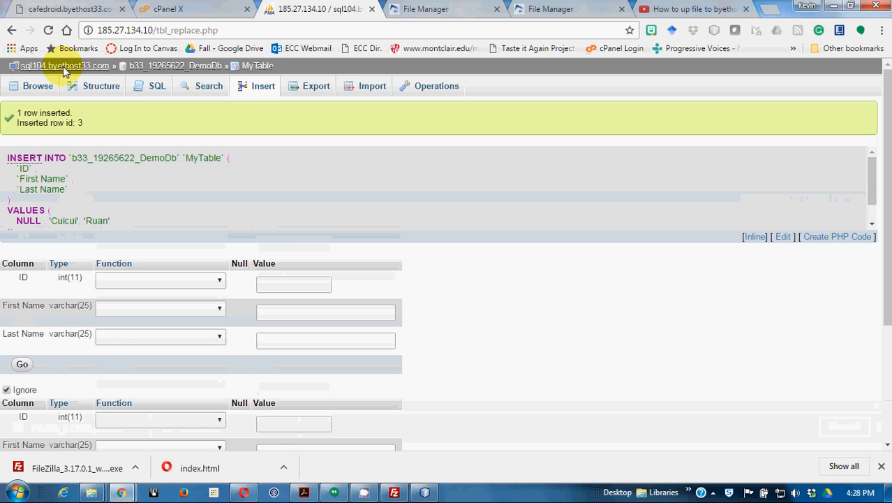
click(35, 86)
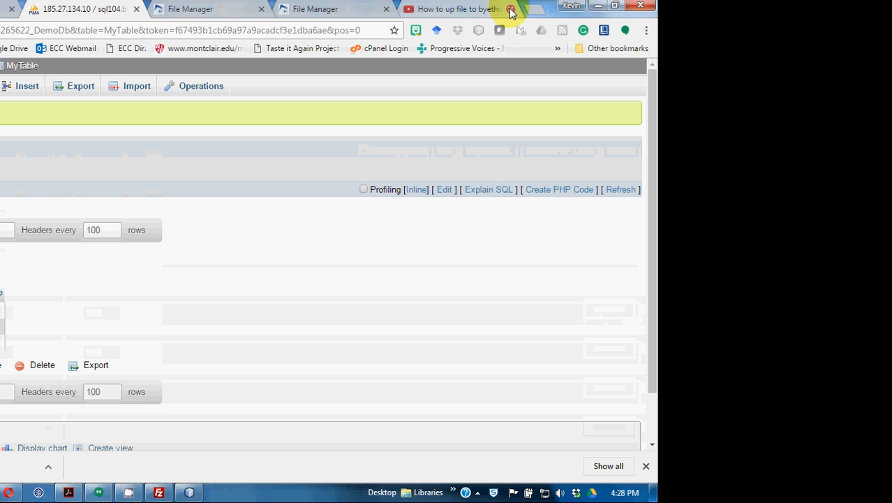
Close the YouTube upload tutorial tab and open a new Chrome tab
click(511, 10)
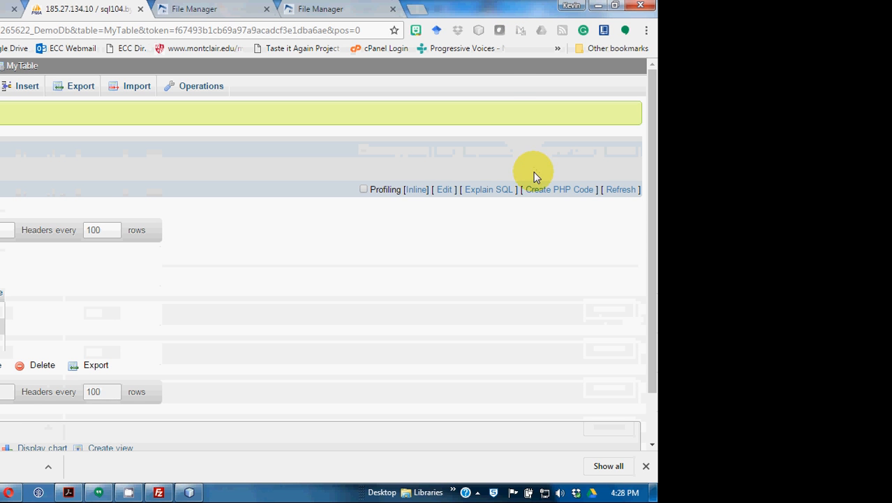
click(419, 14)
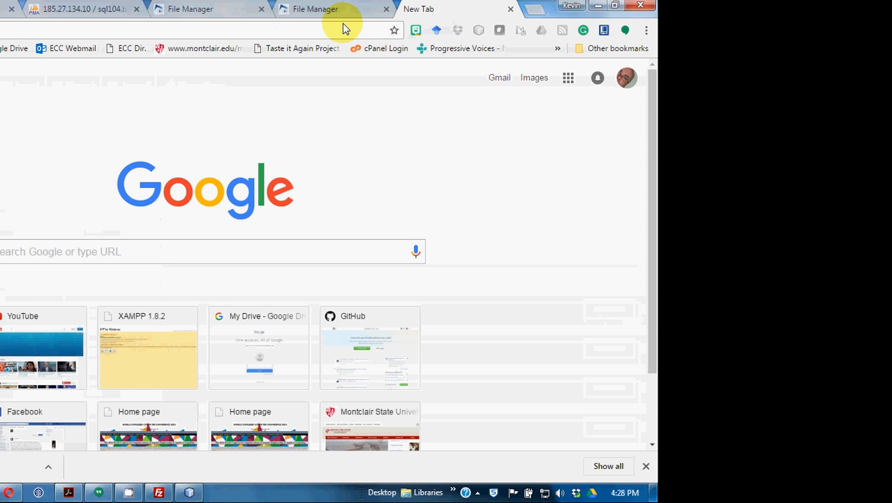
Search Google for MySQL PDO examples and open W3Schools' 'PHP Connect to MySQL' page
text(my s)
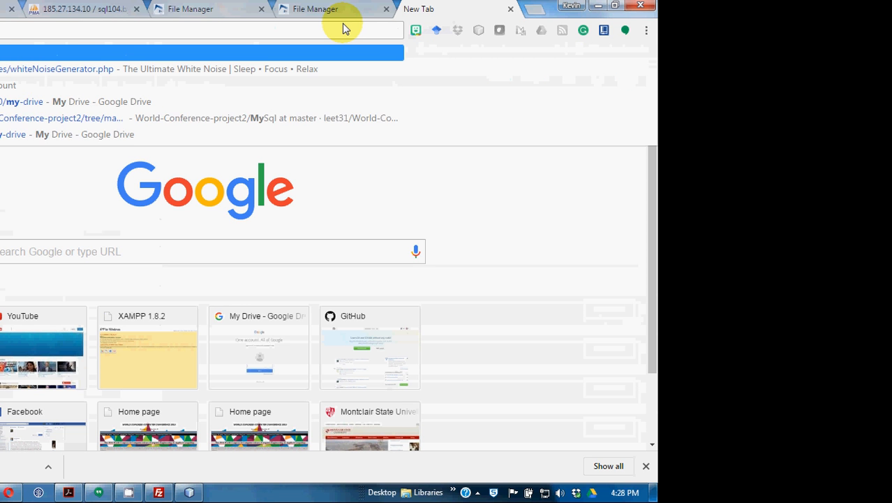
text(q)
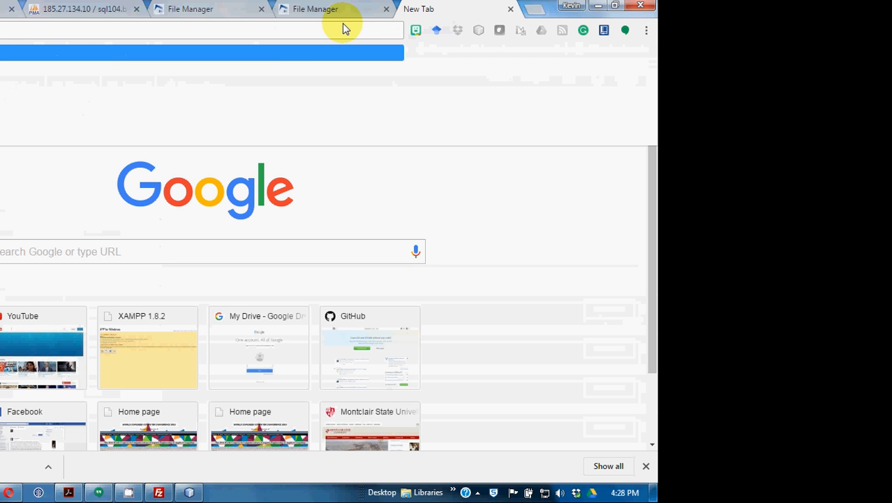
text(con)
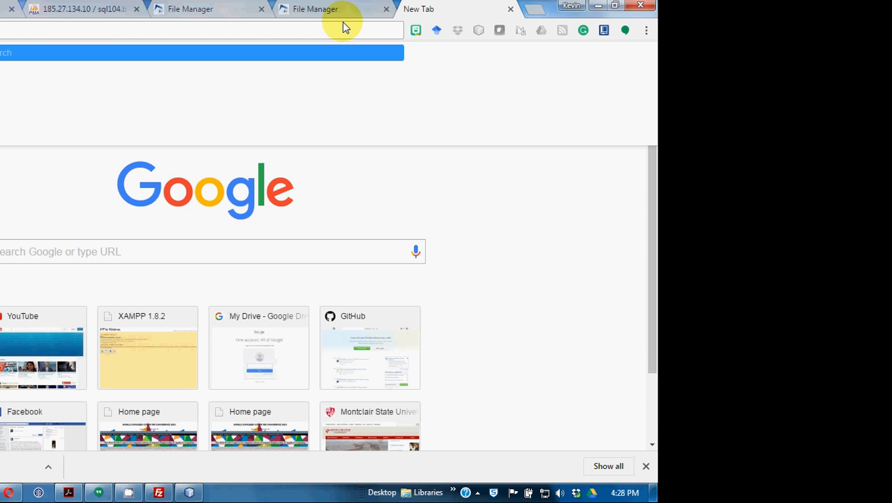
key(Return)
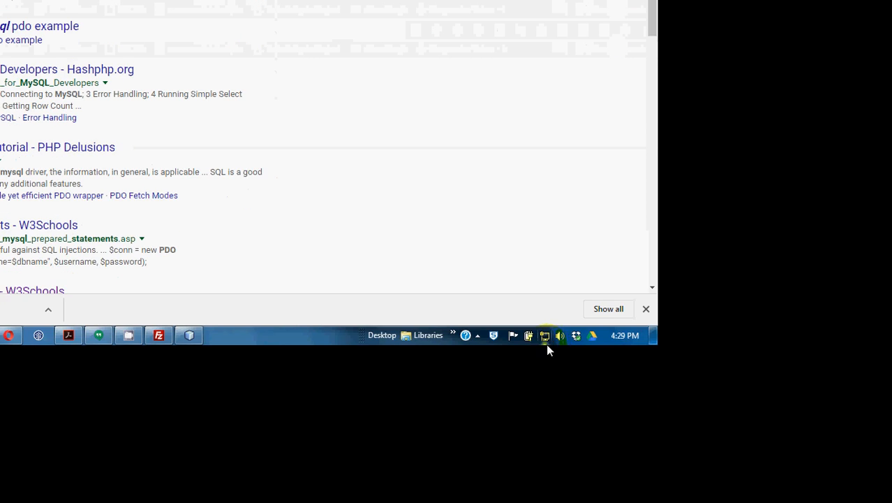
scroll(155, 227, down, 2)
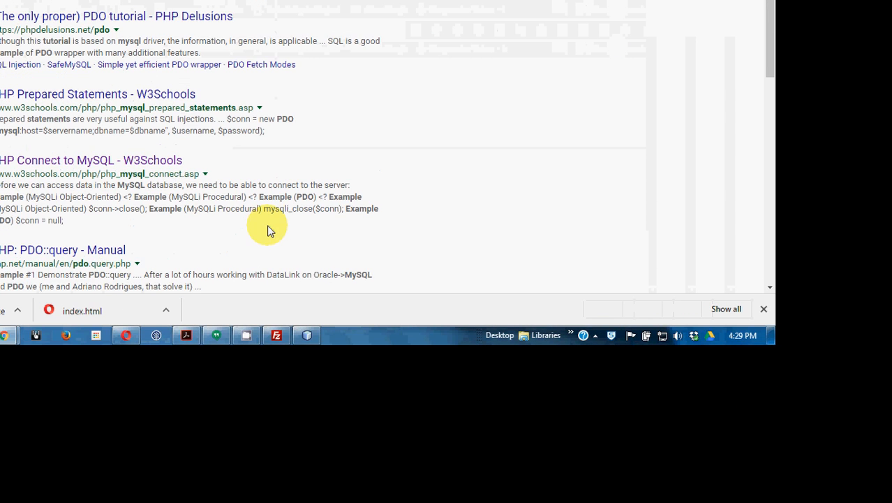
click(72, 160)
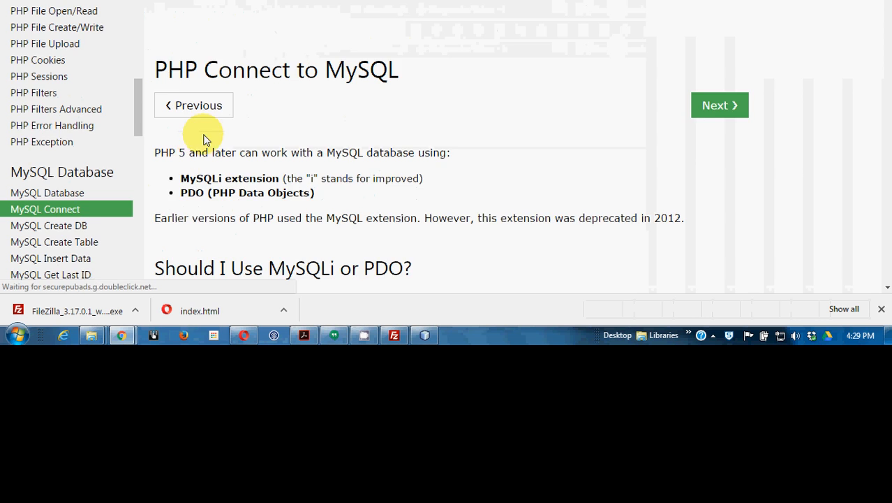
Scroll the PHP Connect to MySQL tutorial down to its Example (PDO) code
scroll(204, 137, down, 4)
scroll(205, 138, down, 15)
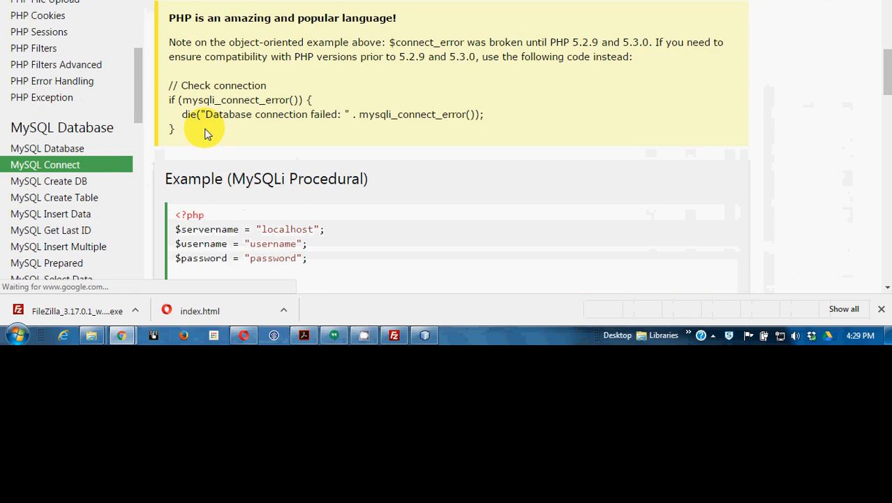
scroll(206, 136, down, 8)
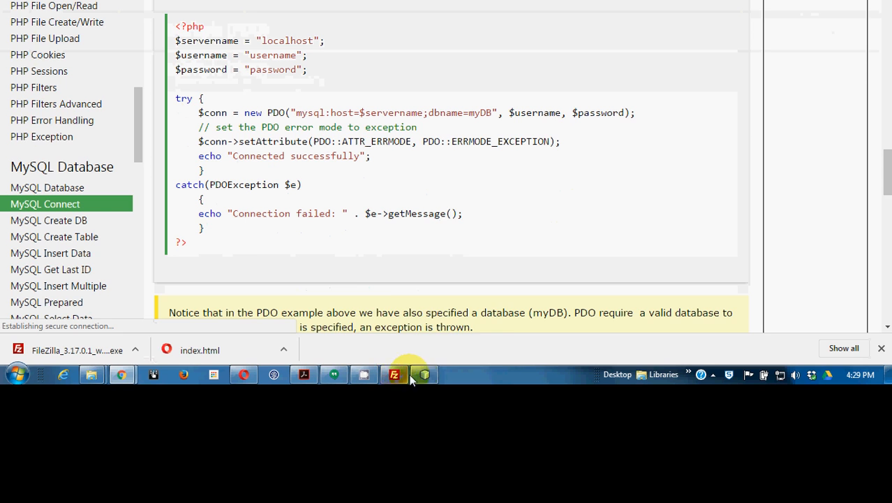
mouse_move(424, 457)
click(424, 376)
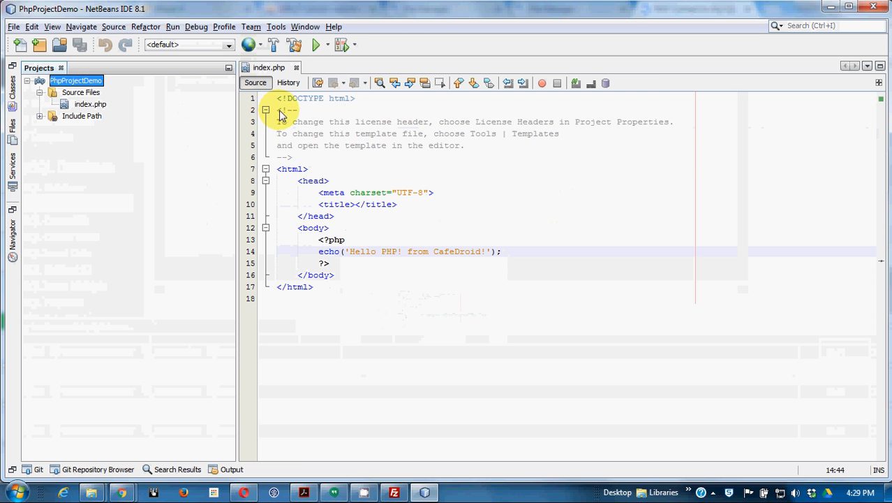
Delete the template comment lines 2–6 from index.php and add a blank first line above the doctype
drag(278, 112, 276, 170)
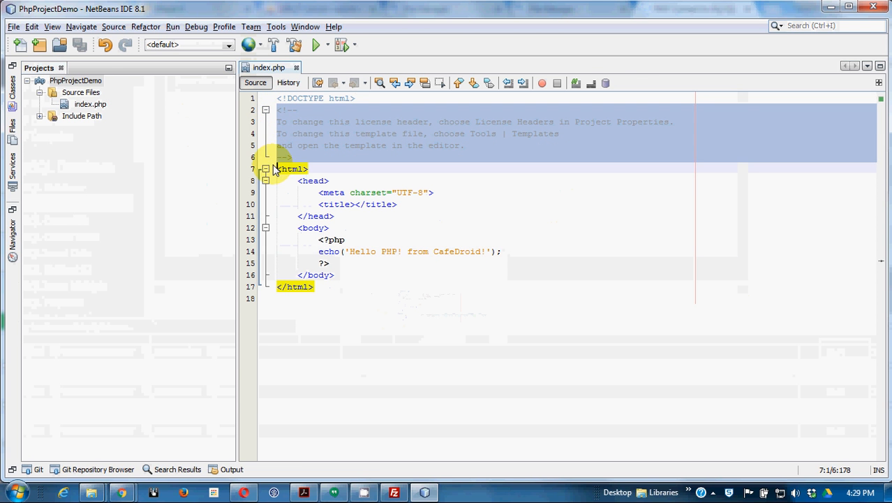
key(Delete)
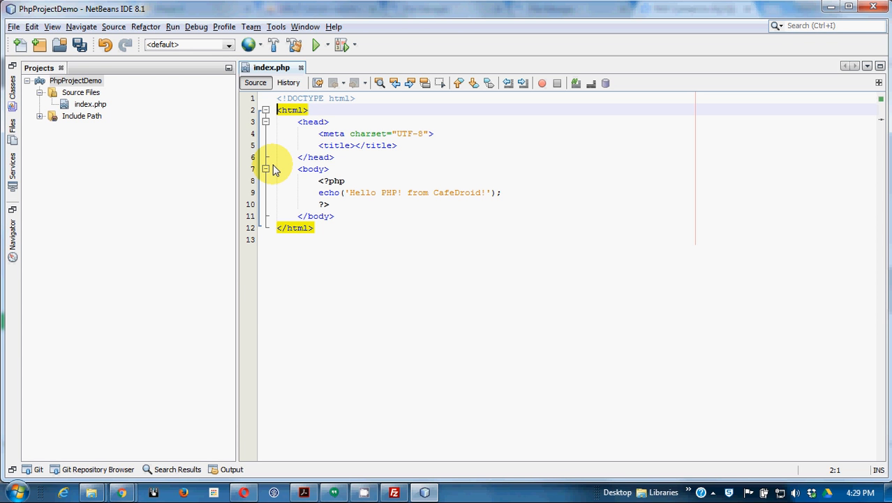
click(275, 99)
key(Return)
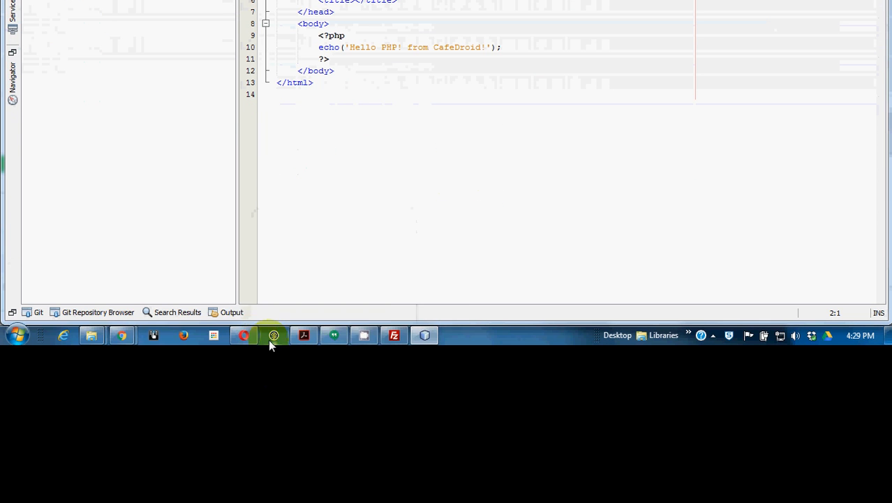
mouse_move(412, 499)
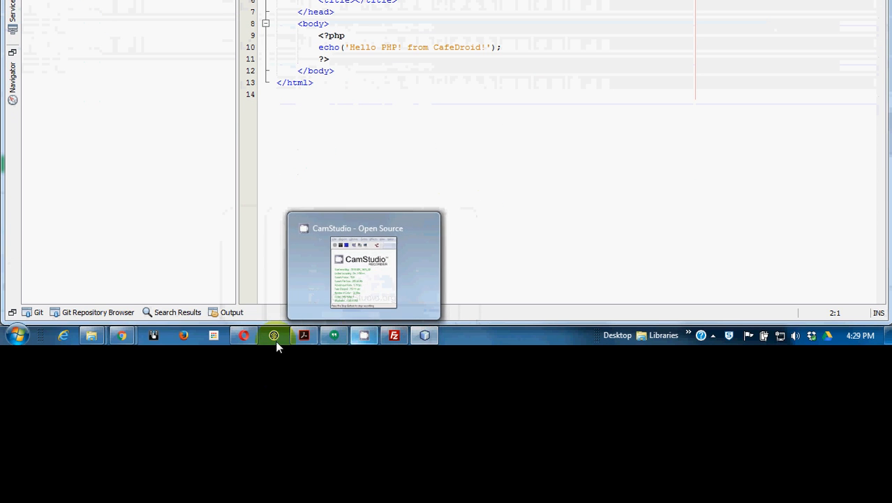
mouse_move(125, 337)
click(220, 297)
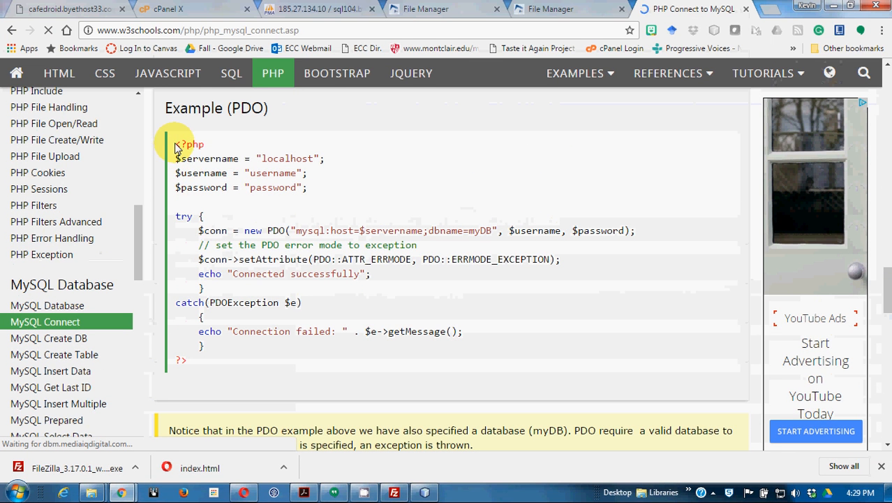
Copy the W3Schools Example (PDO) connection code from <?php through ?>
drag(176, 146, 261, 354)
key(ctrl+c)
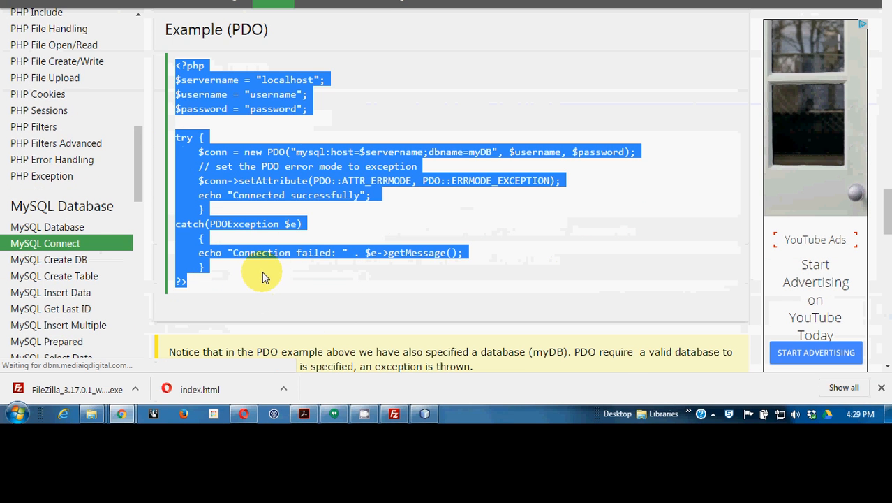
mouse_move(411, 404)
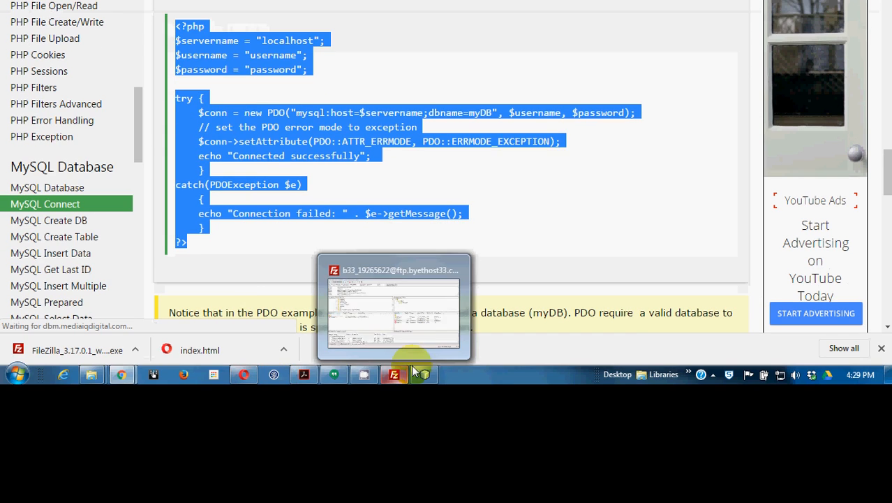
click(425, 374)
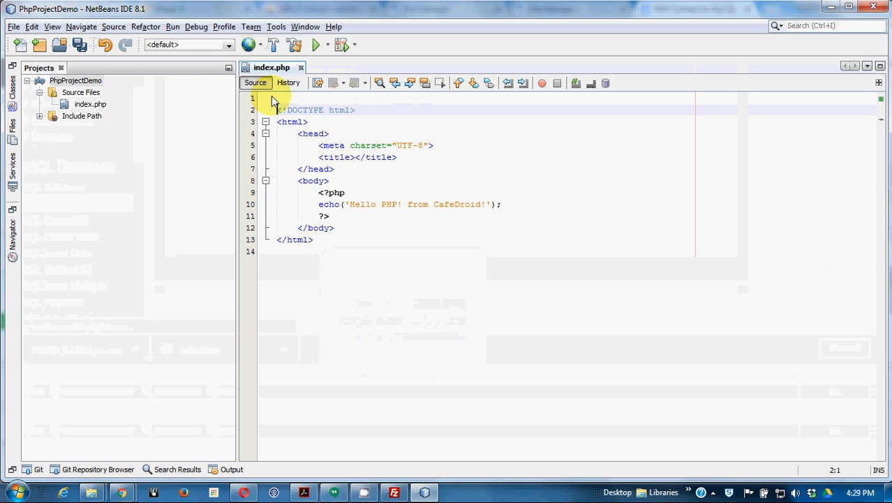
Paste the PDO connection code onto the empty first line of index.php
click(271, 98)
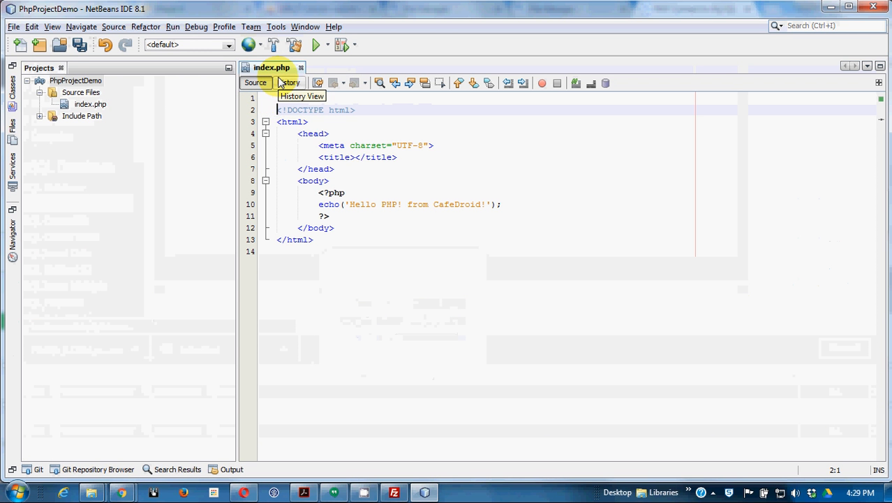
key(Up)
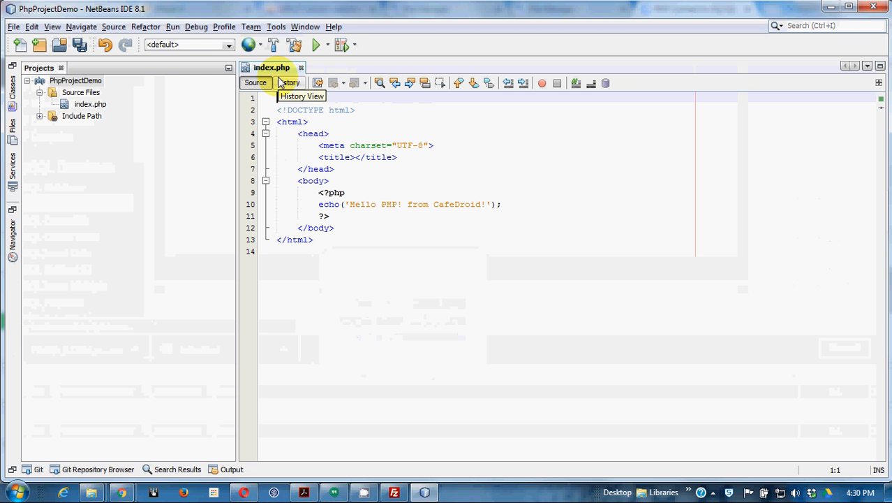
key(ctrl+v)
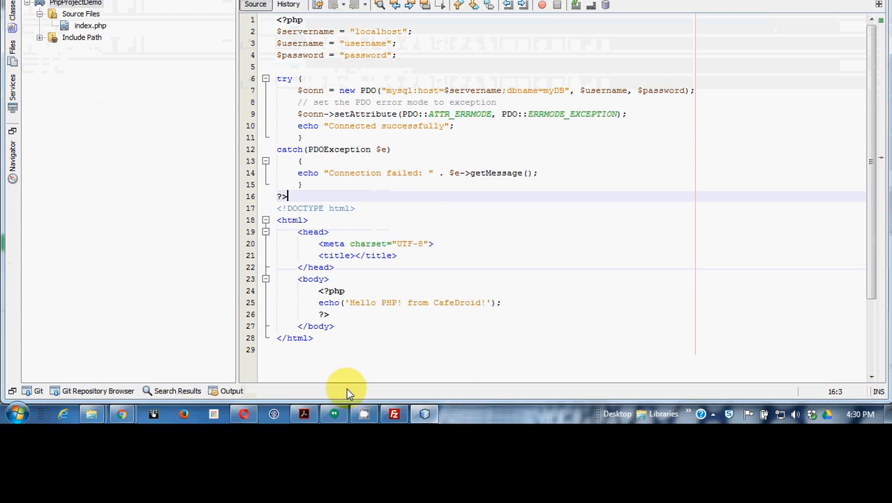
Bring up the hosting account order confirmation PDF
mouse_move(396, 497)
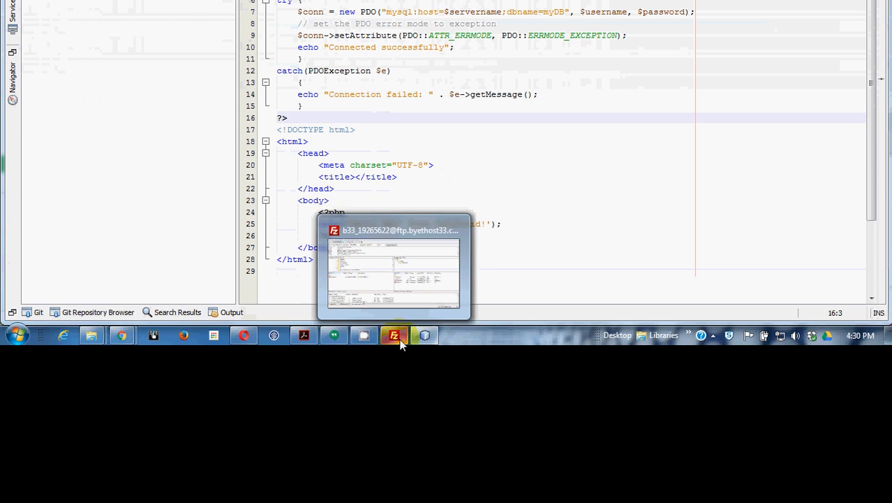
click(183, 335)
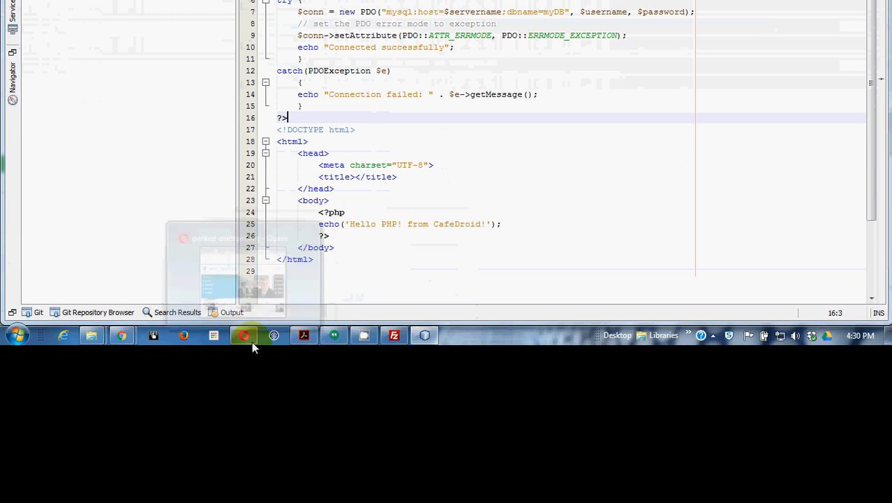
click(300, 337)
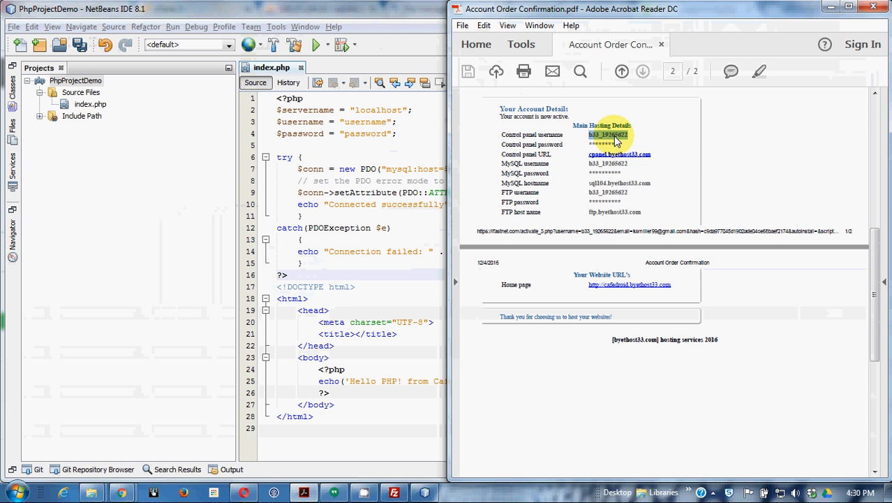
Replace the placeholder username on line 3 with the MySQL username copied from the PDF
right_click(615, 19)
click(641, 151)
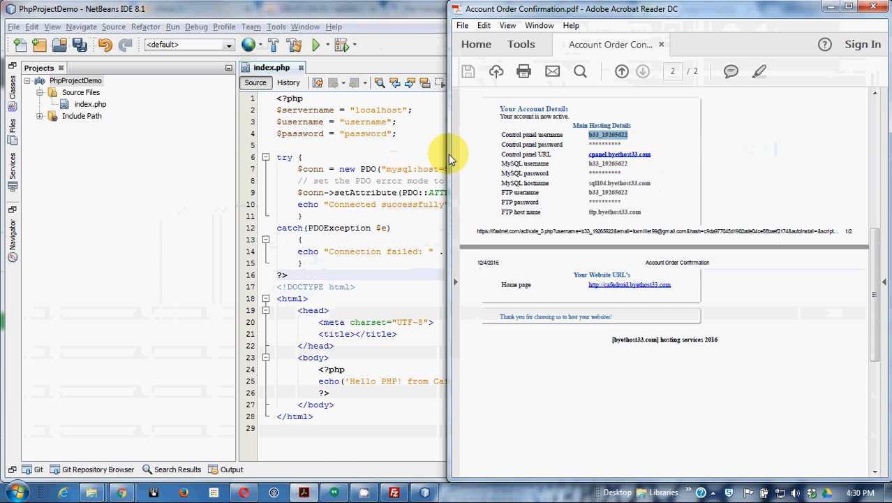
click(346, 122)
drag(346, 123, 388, 123)
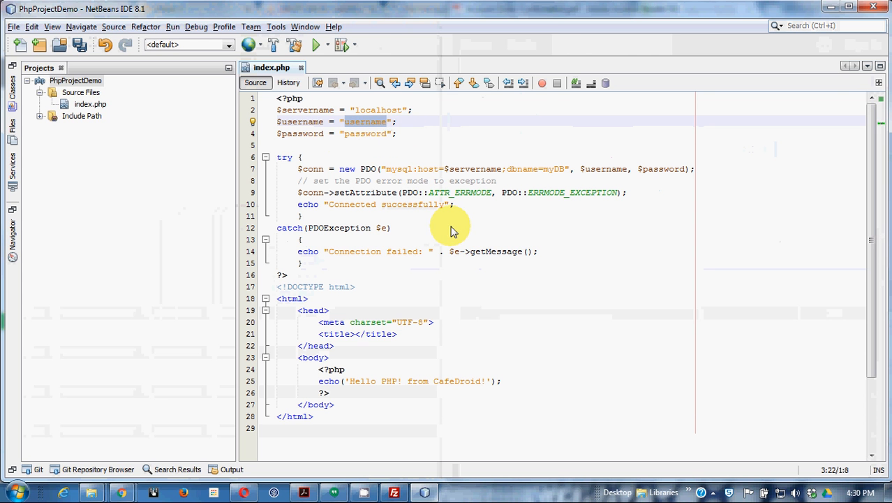
key(ctrl+v)
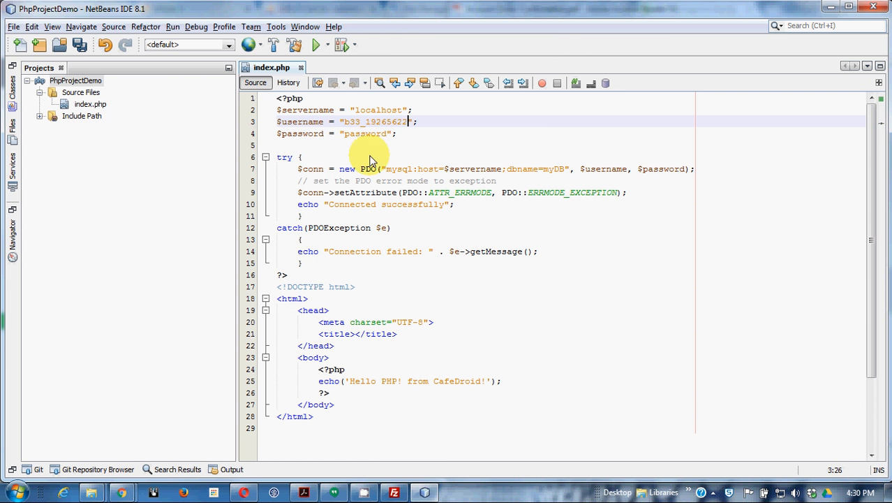
Overwrite the placeholder password on line 4 with the database password and save index.php
drag(345, 135, 386, 139)
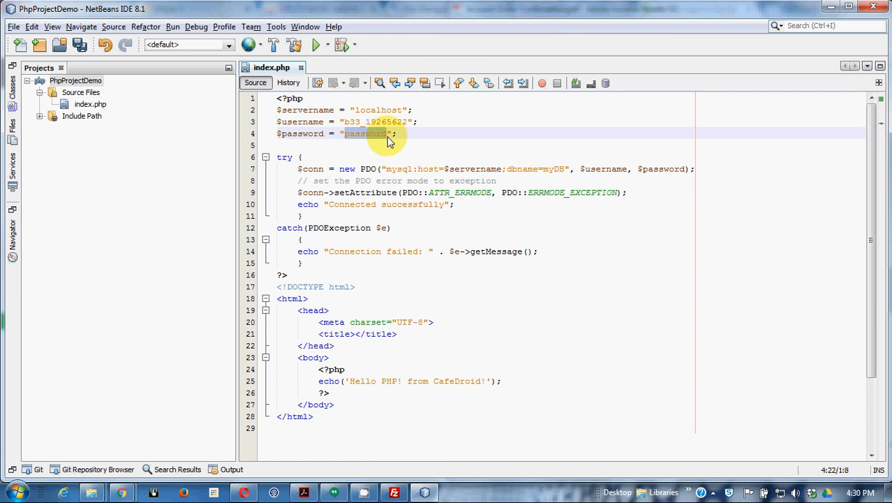
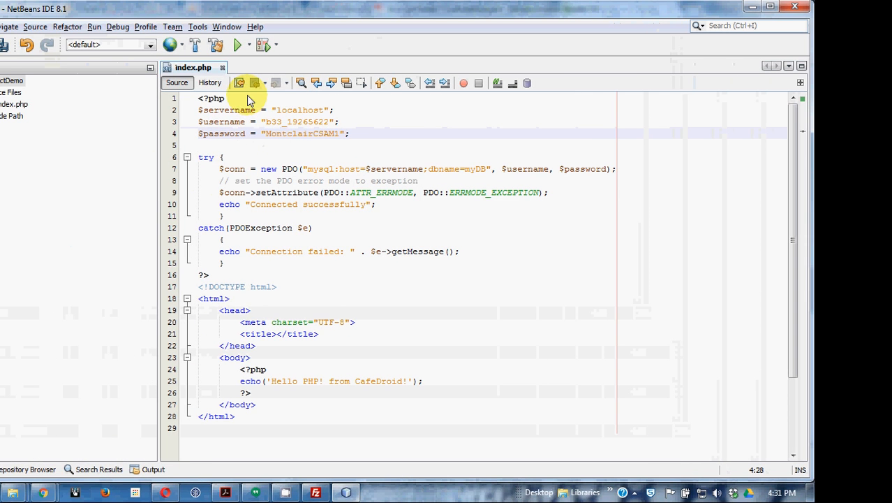
key(ctrl+s)
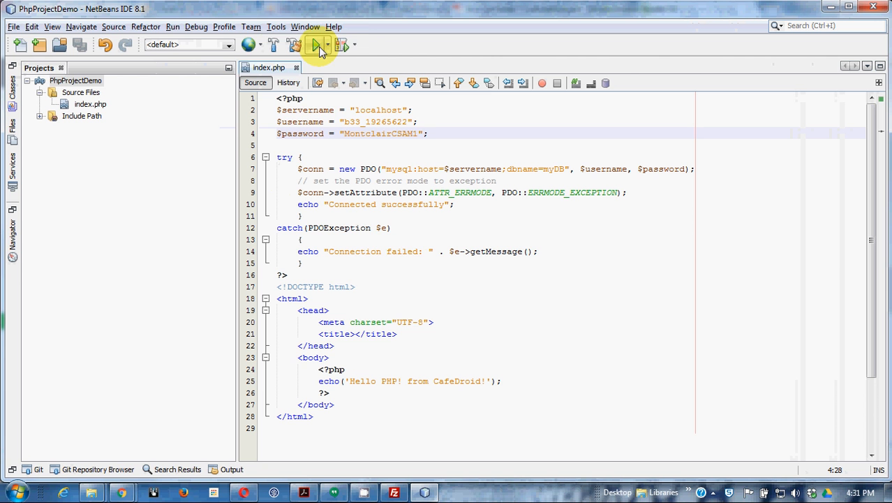
click(276, 28)
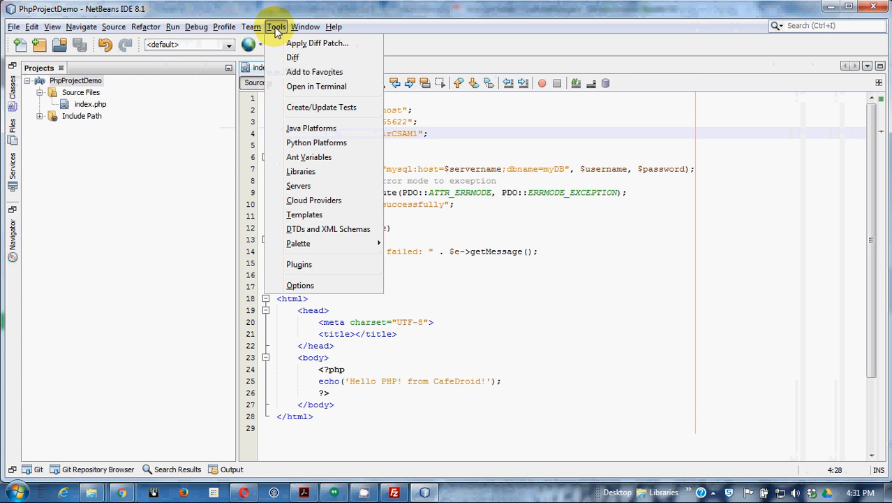
mouse_move(252, 28)
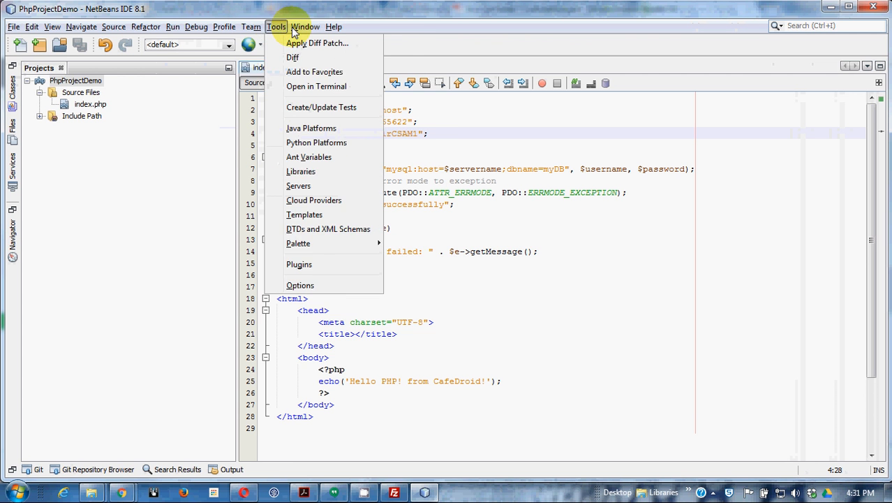
mouse_move(307, 31)
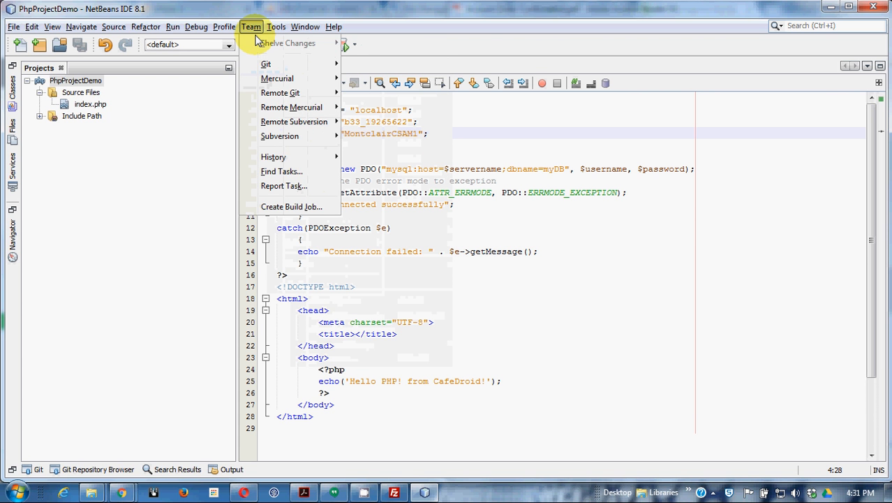
mouse_move(223, 33)
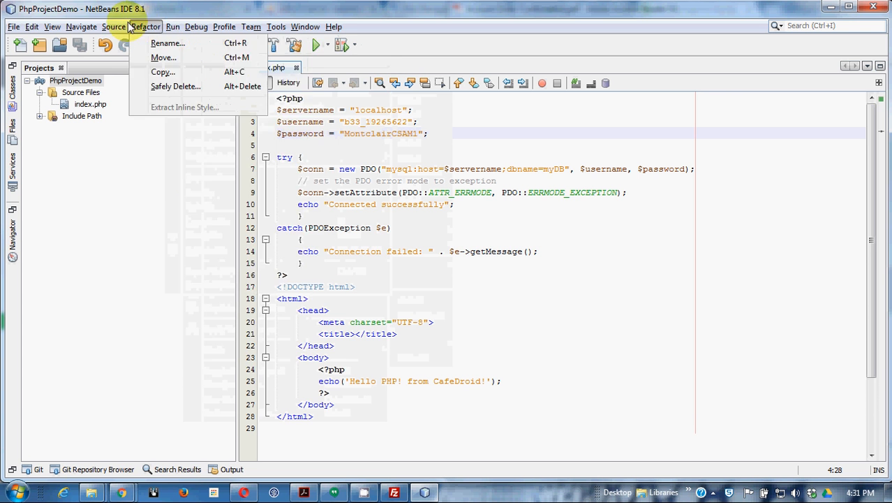
mouse_move(118, 30)
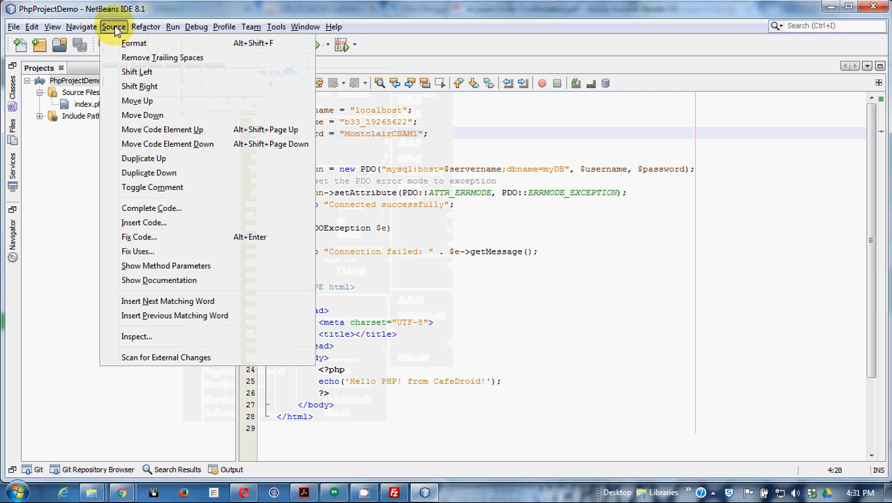
mouse_move(32, 32)
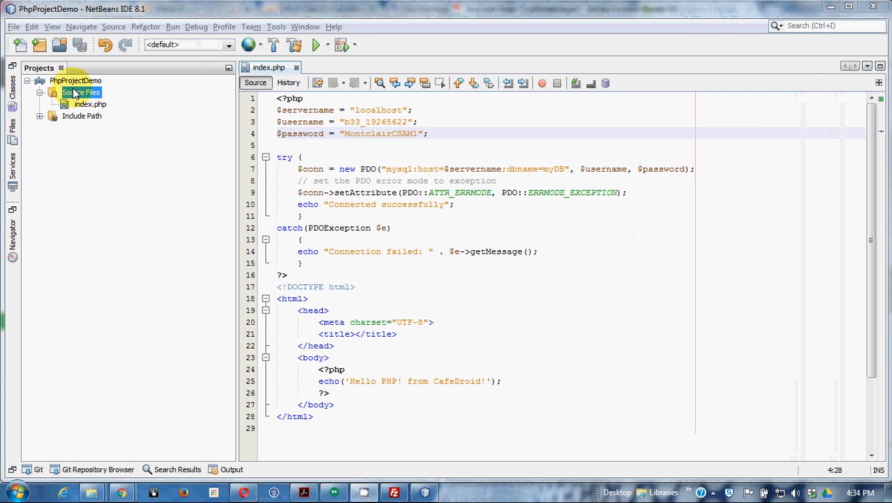
Try uploading index.php from Source Files to the remote server; dismiss the cannot-connect error
right_click(76, 93)
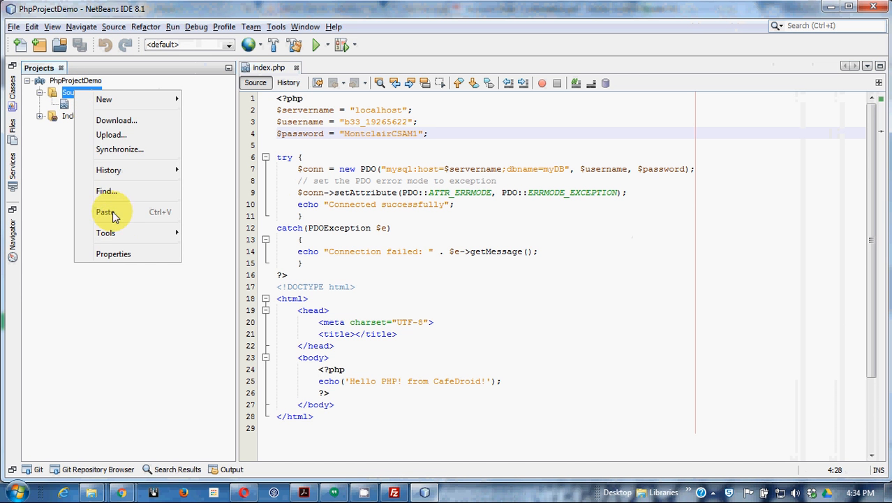
click(114, 135)
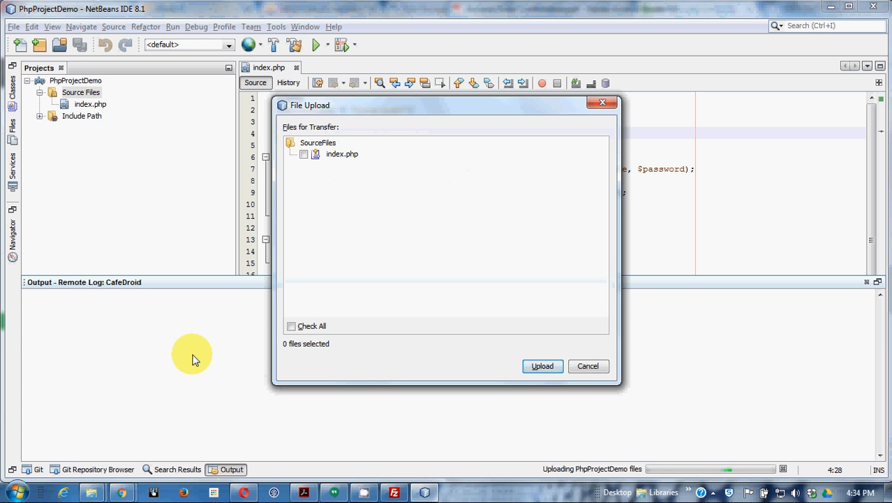
click(304, 155)
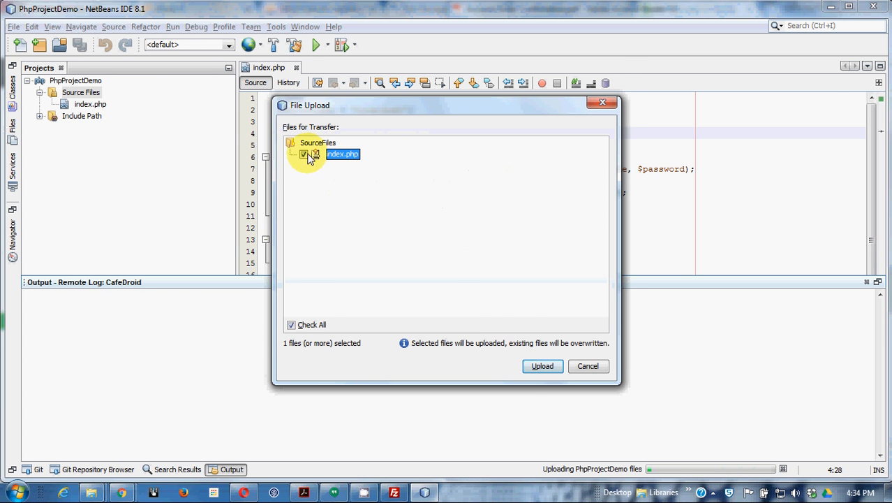
click(538, 367)
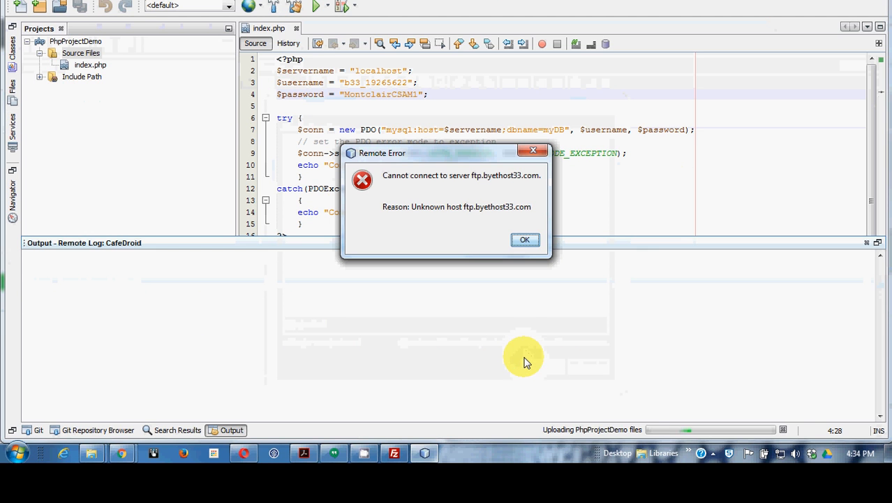
click(525, 241)
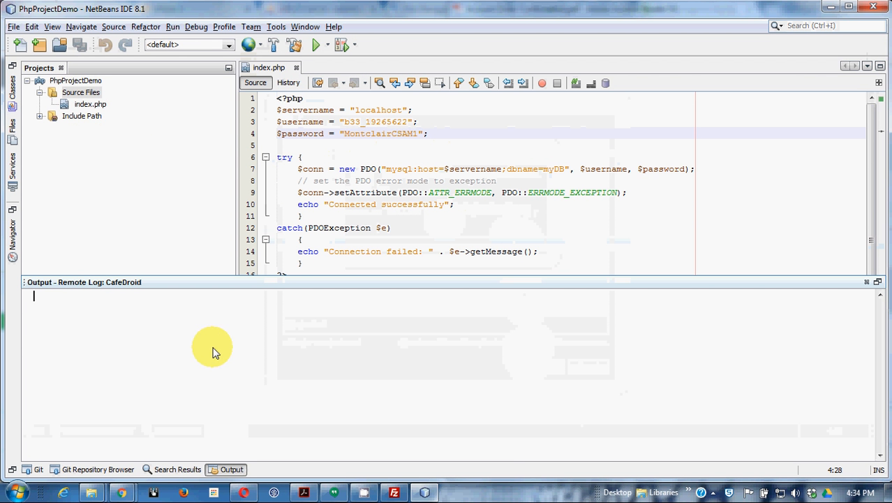
right_click(213, 352)
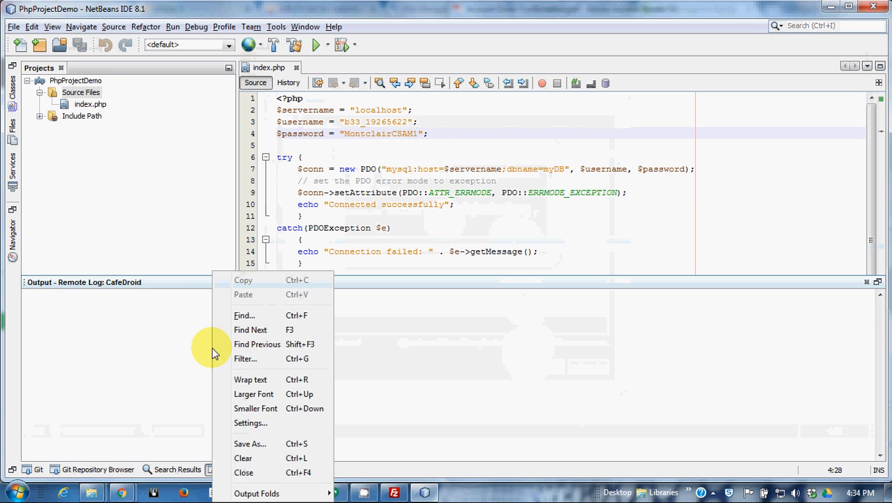
click(183, 343)
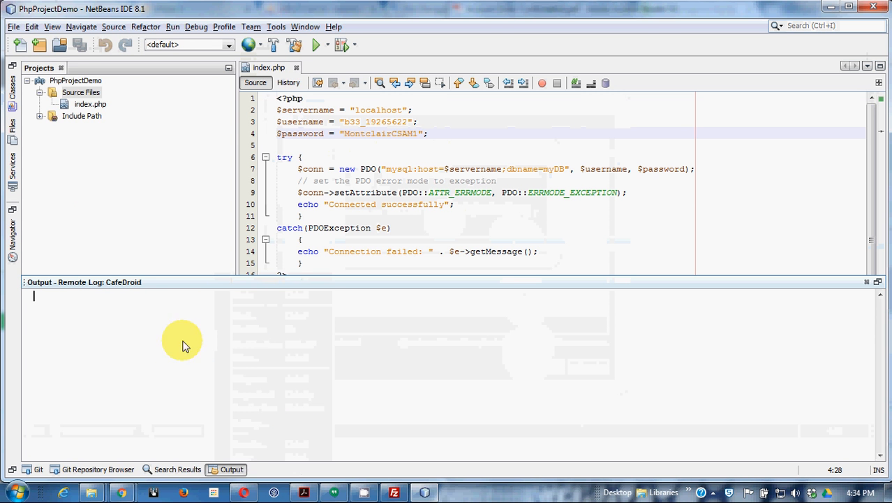
Retry the index.php upload and dismiss the login failed message
click(81, 94)
right_click(81, 93)
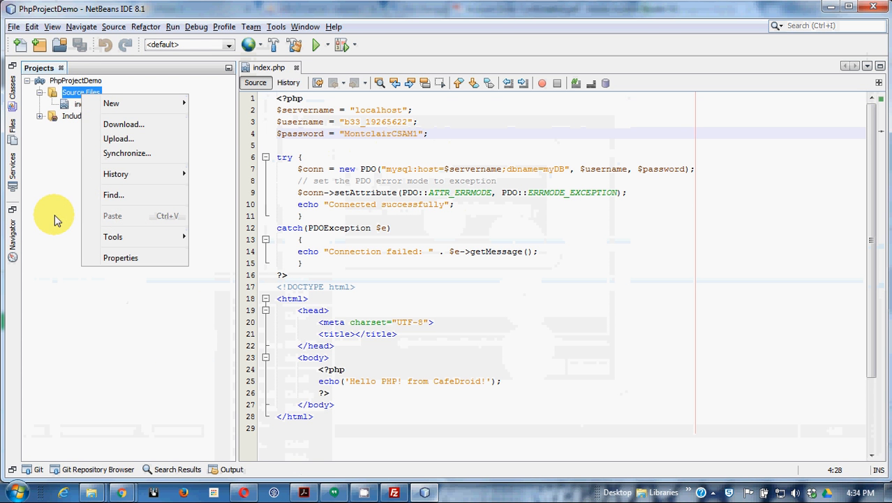
click(118, 139)
click(305, 155)
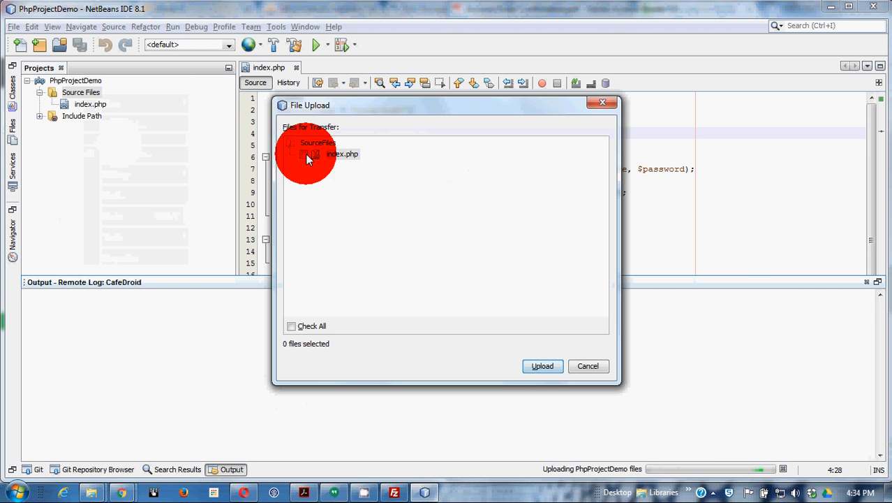
click(544, 366)
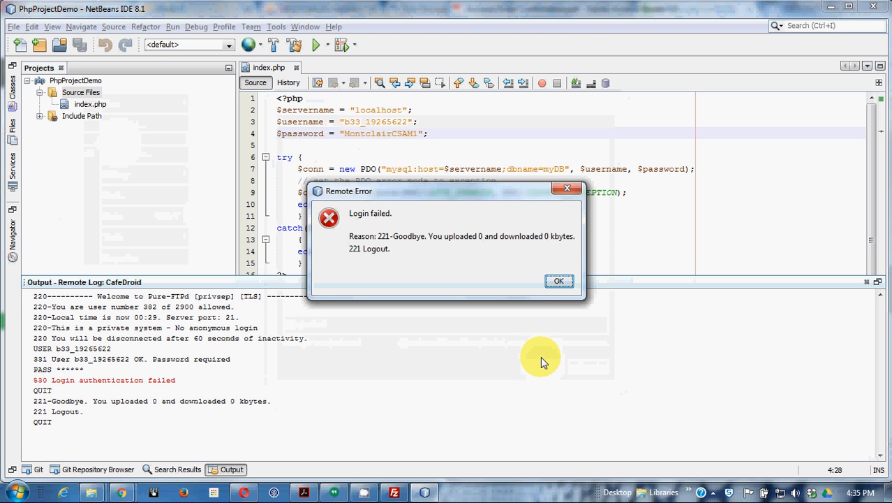
click(559, 280)
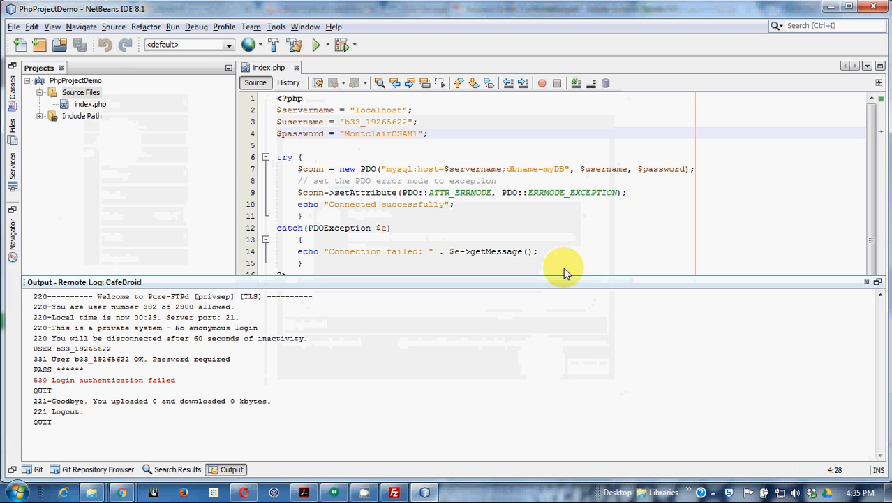
click(14, 26)
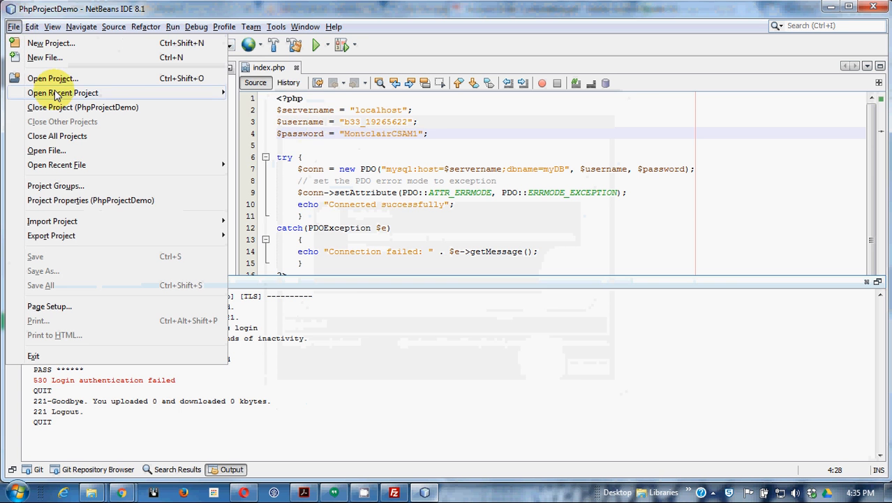
mouse_move(59, 96)
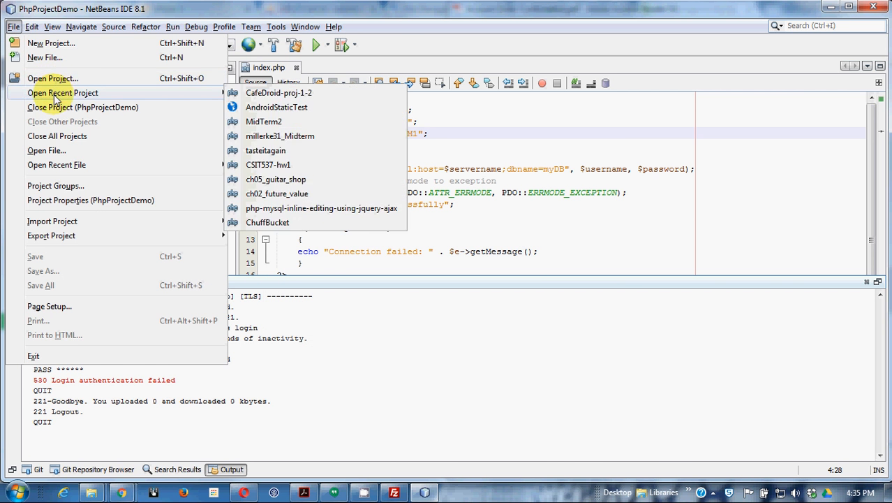
mouse_move(229, 32)
mouse_move(306, 34)
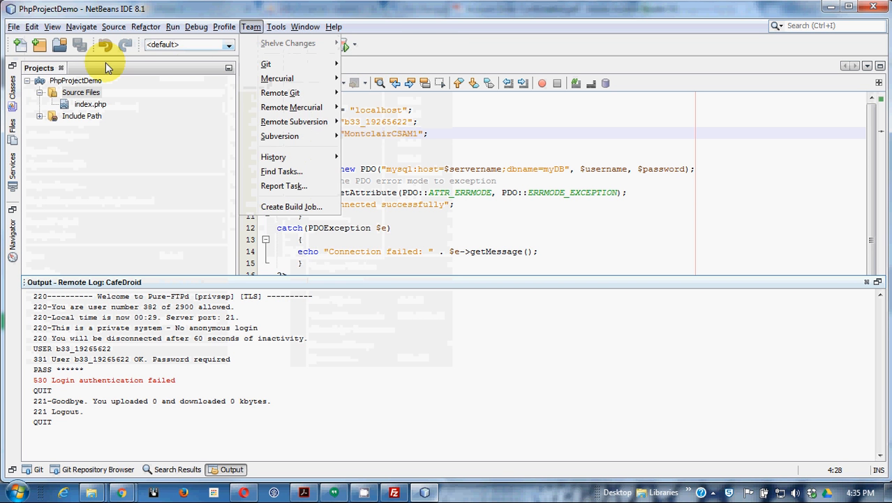
mouse_move(191, 32)
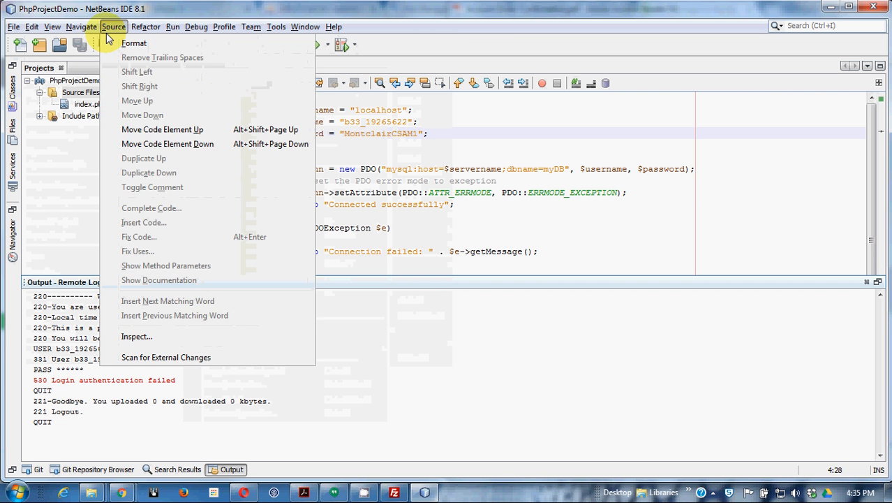
mouse_move(81, 32)
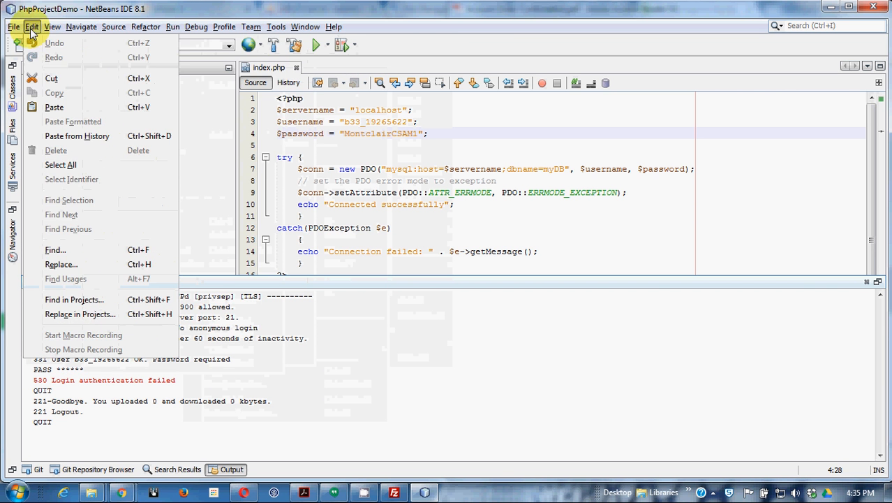
mouse_move(20, 31)
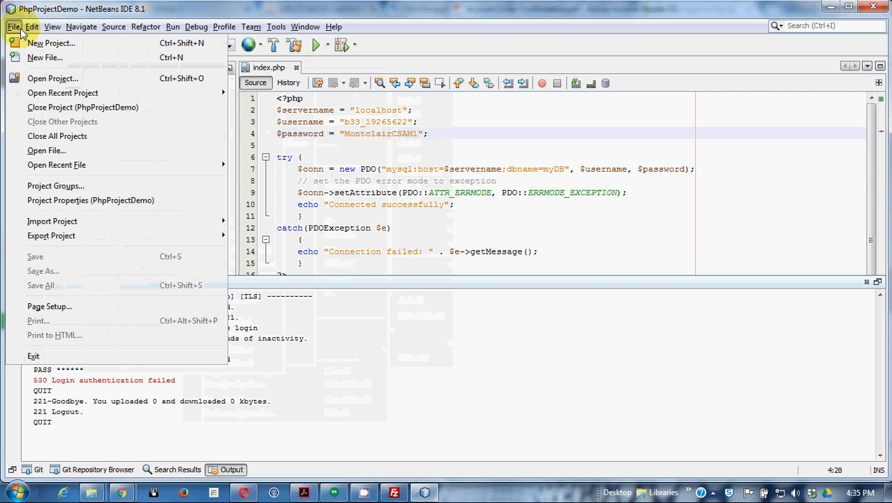
Open PhpProjectDemo's Project Properties and select the Run Configuration category
click(52, 201)
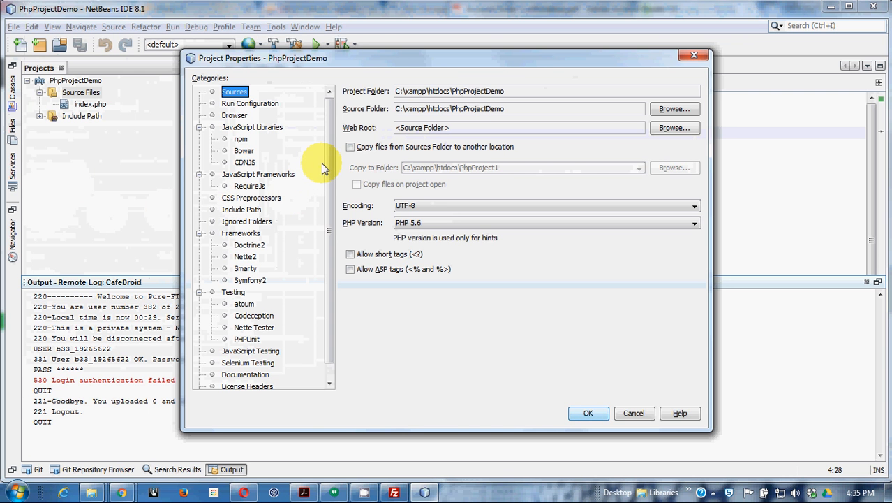
drag(328, 163, 332, 183)
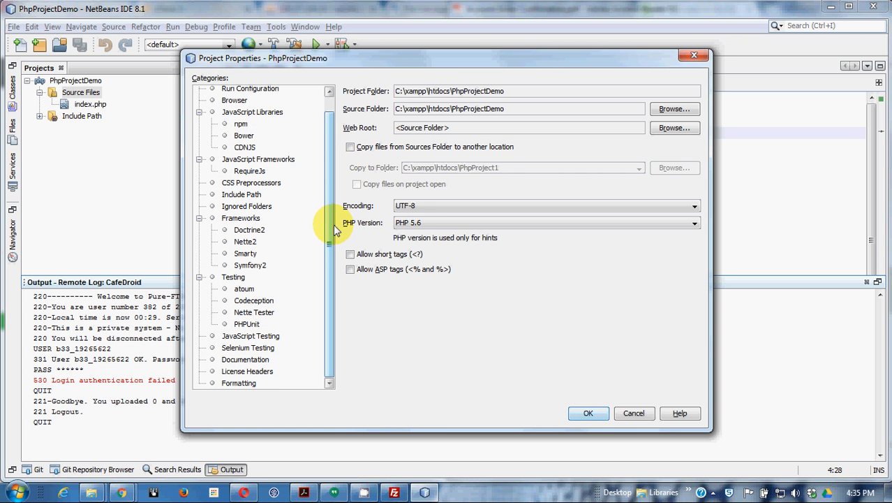
click(328, 153)
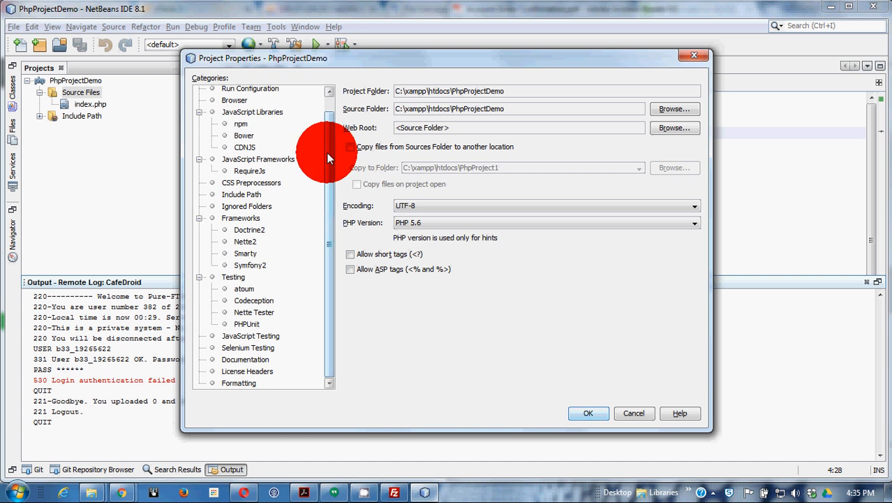
drag(326, 152, 320, 121)
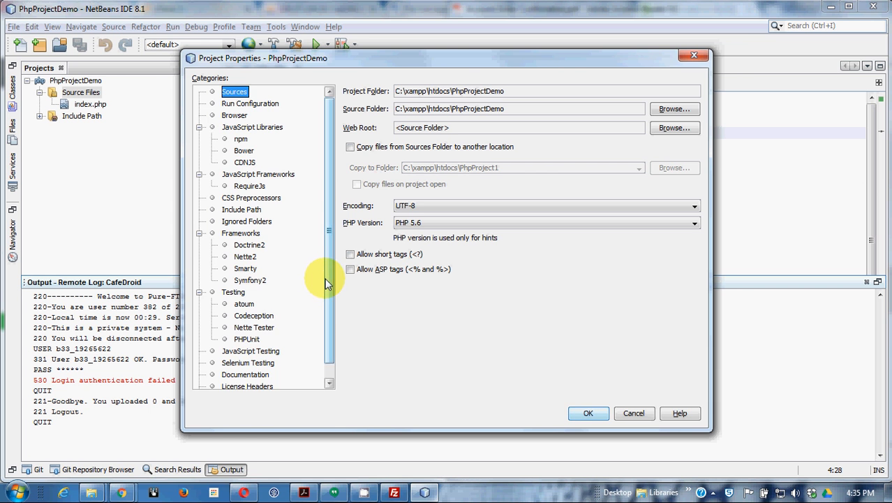
scroll(326, 287, down, 2)
scroll(329, 315, up, 2)
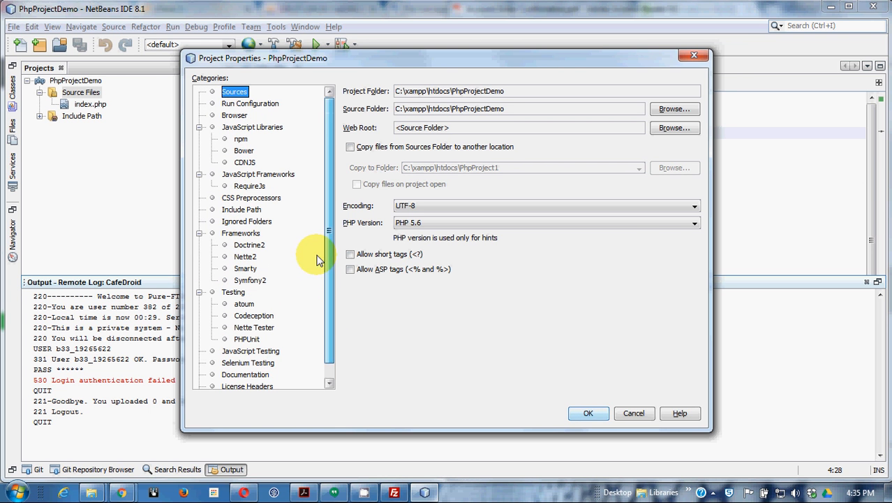
click(273, 105)
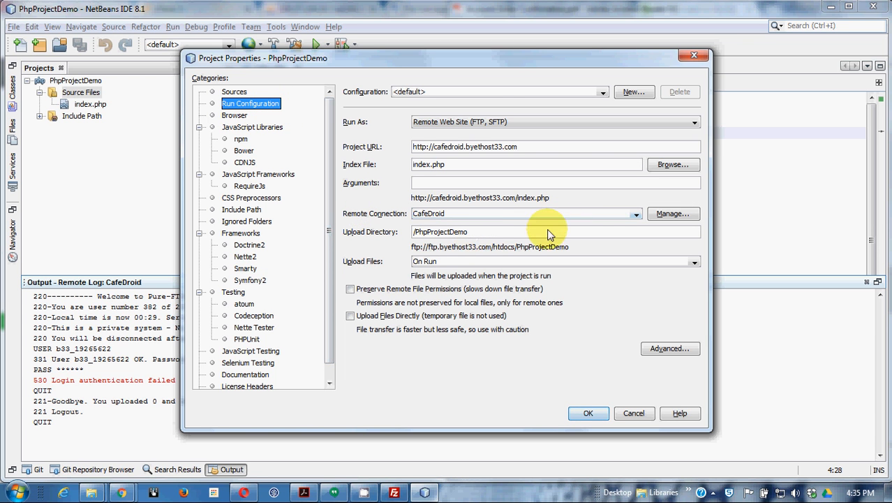
In the CafeDroid connection settings, enter a new FTP password and test it; the connection fails
click(667, 214)
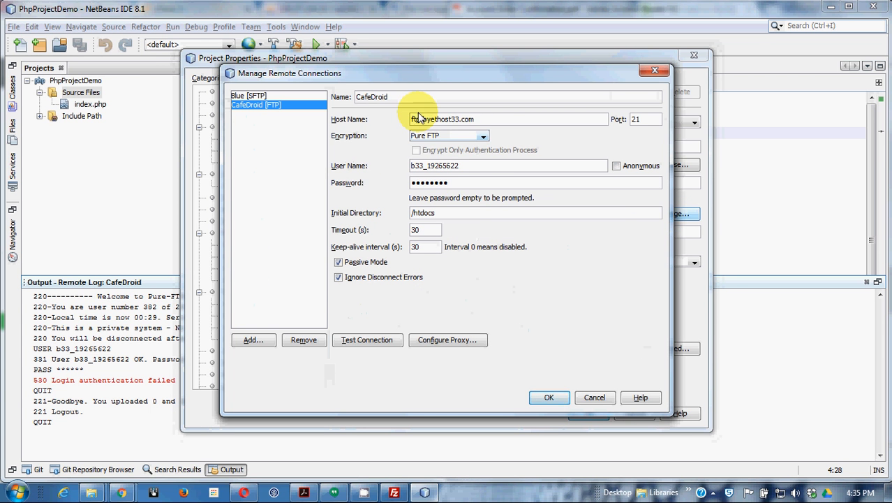
drag(450, 183, 402, 179)
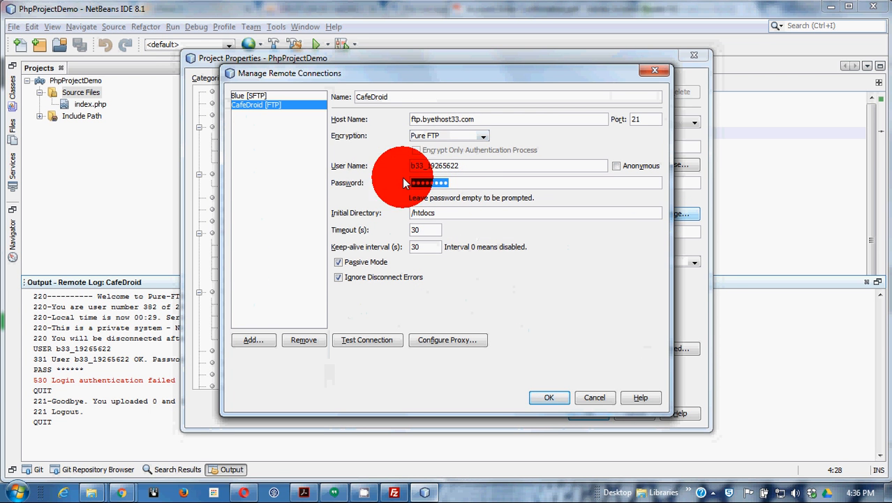
text(****)
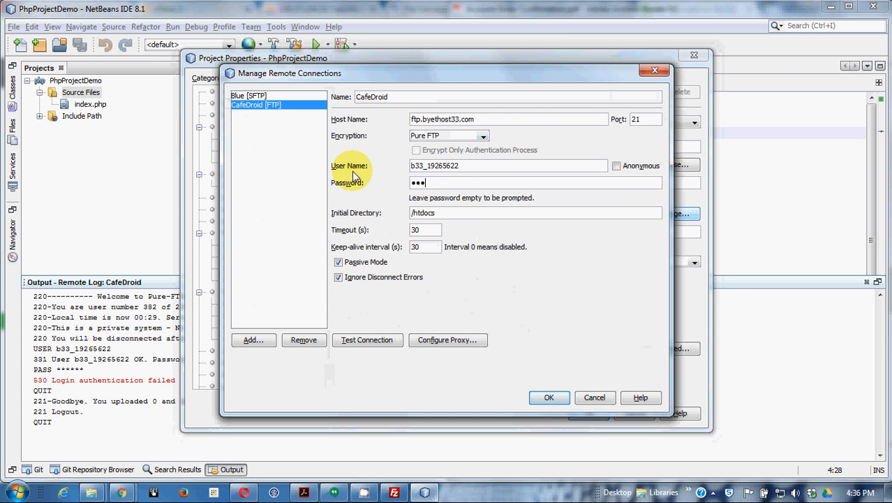
text(*********)
click(370, 342)
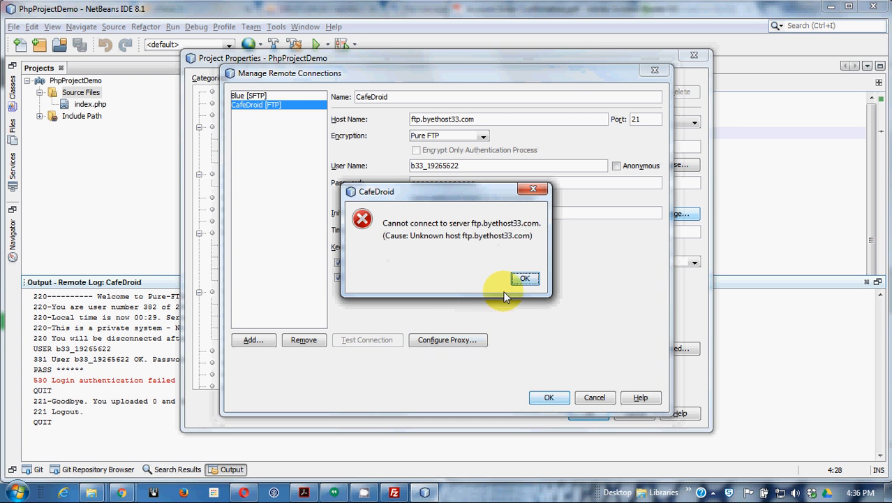
click(525, 279)
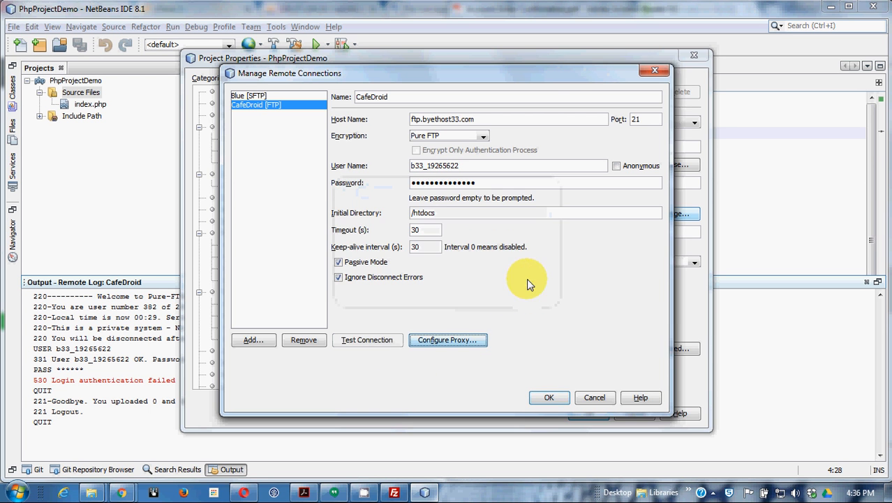
click(366, 343)
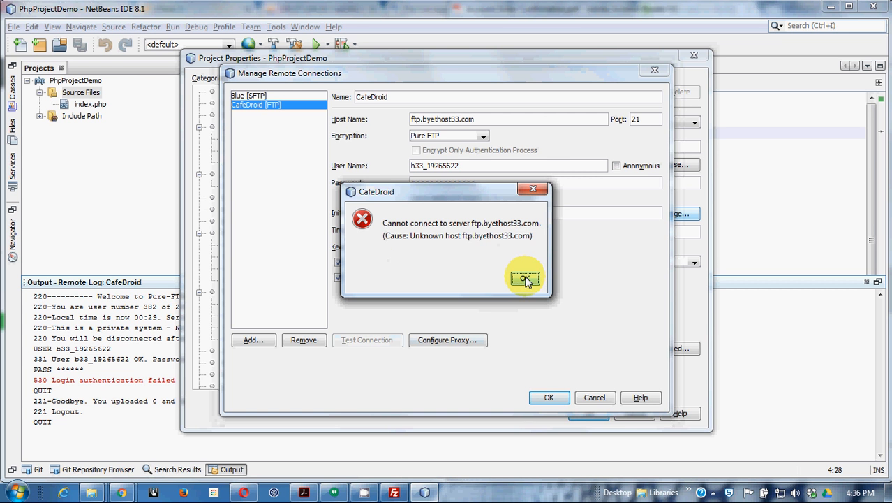
click(525, 279)
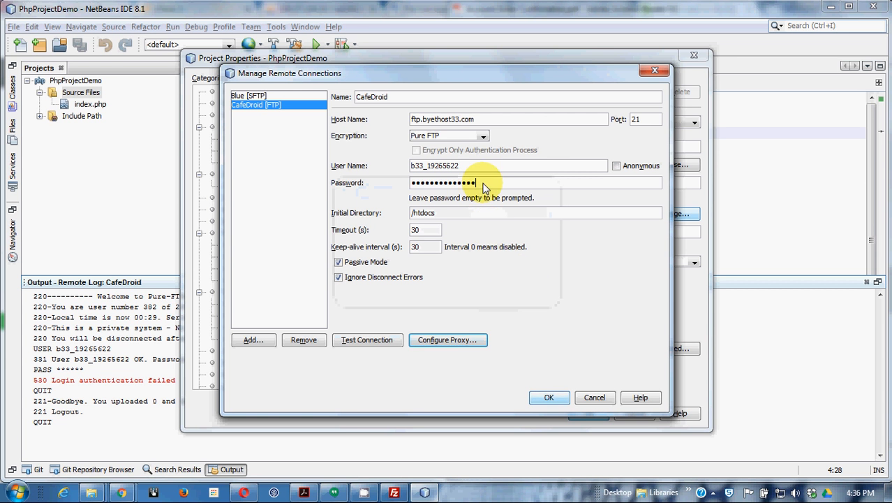
Retype the FTP password, pass the connection test, and save the connection settings
drag(484, 183, 318, 169)
text(••)
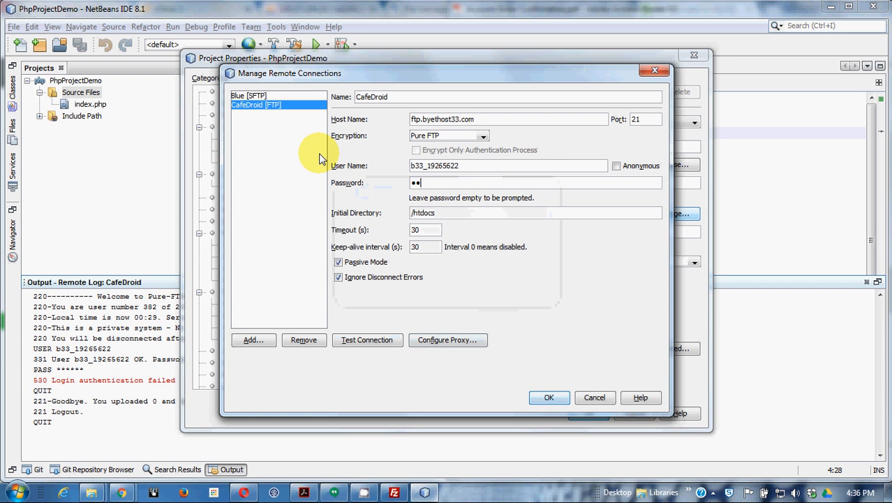
text(••••••••••)
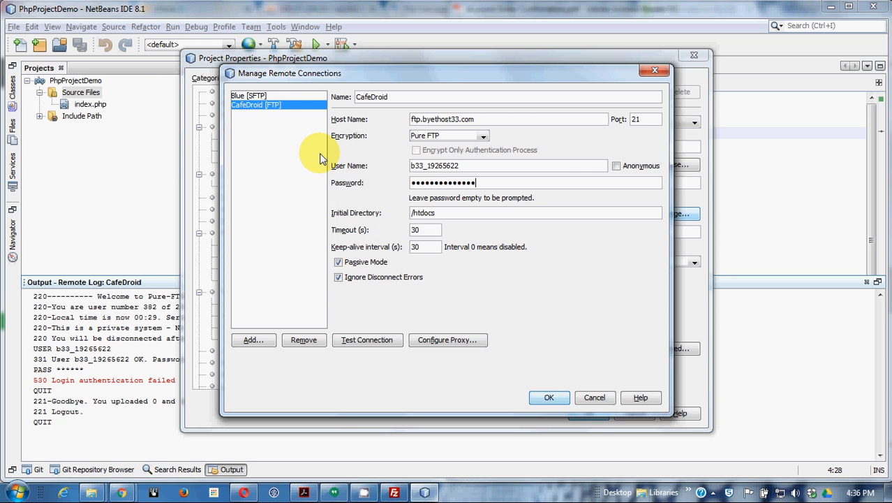
click(370, 340)
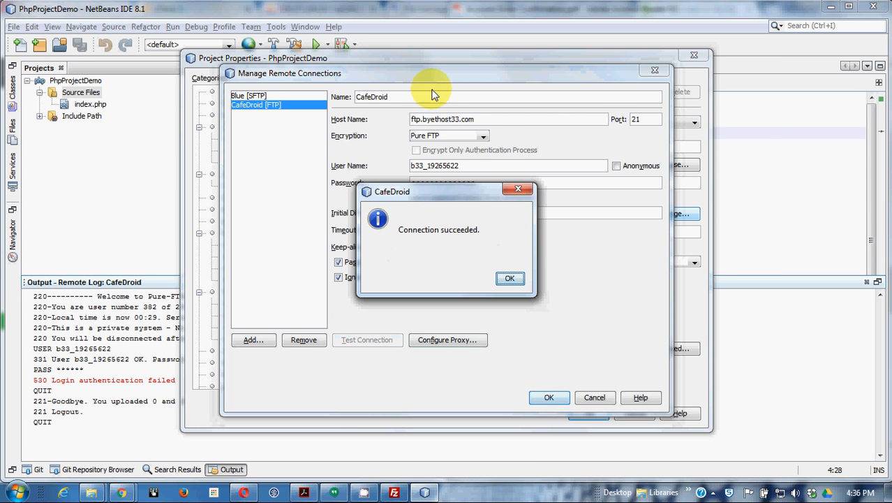
click(514, 278)
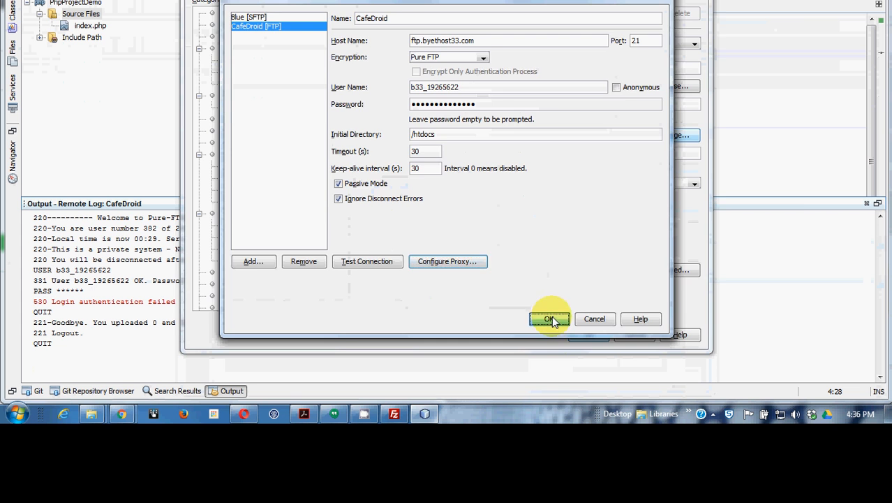
click(552, 318)
Close Project Properties, upload index.php to the CafeDroid FTP server, and accept Remote Synchronization
click(593, 335)
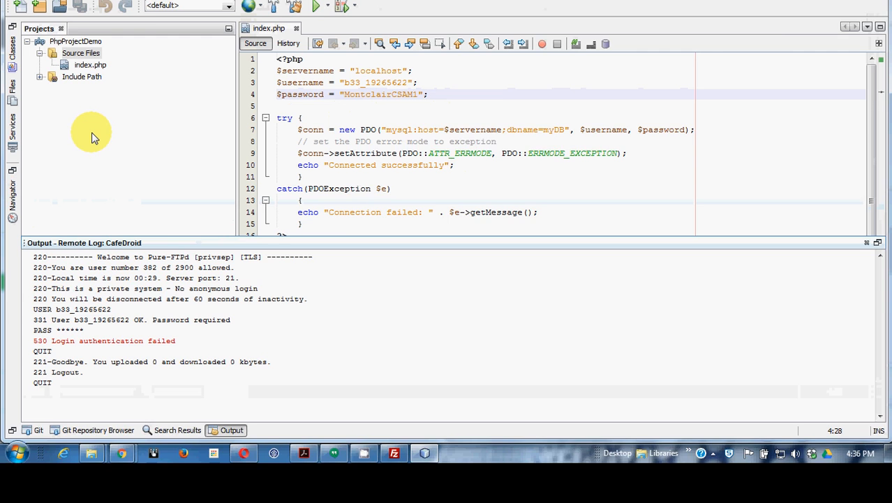
click(82, 14)
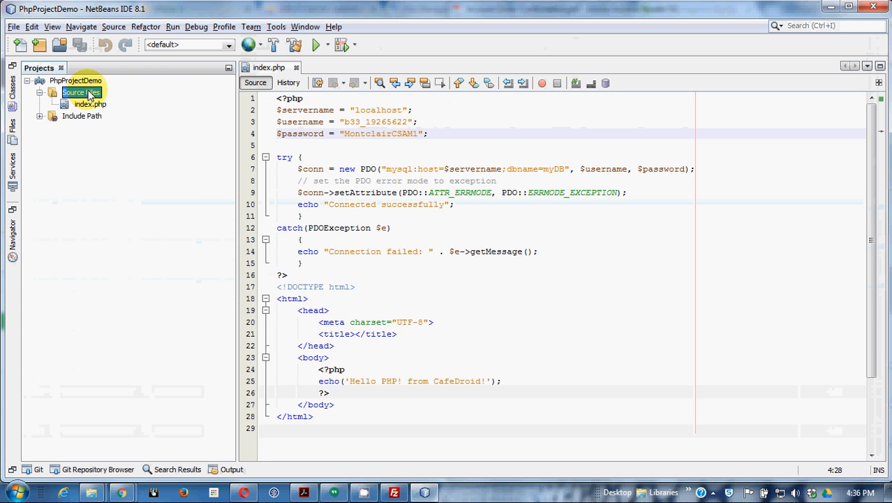
right_click(90, 17)
click(126, 134)
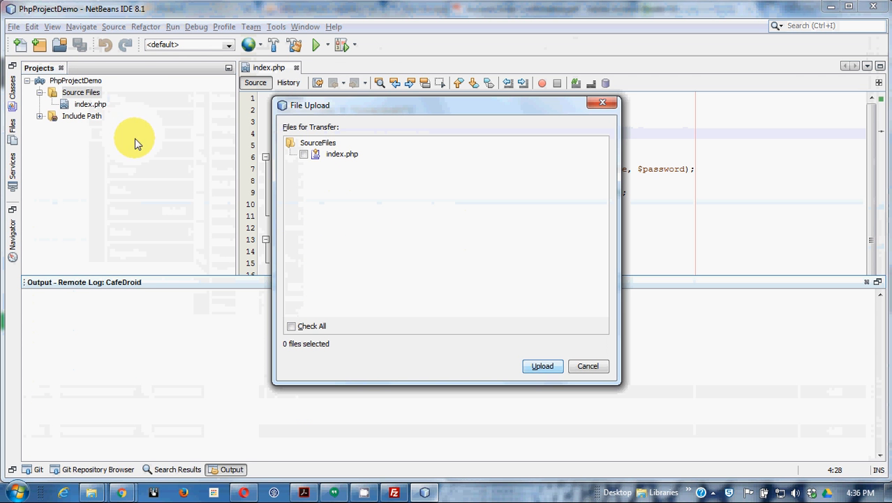
click(303, 154)
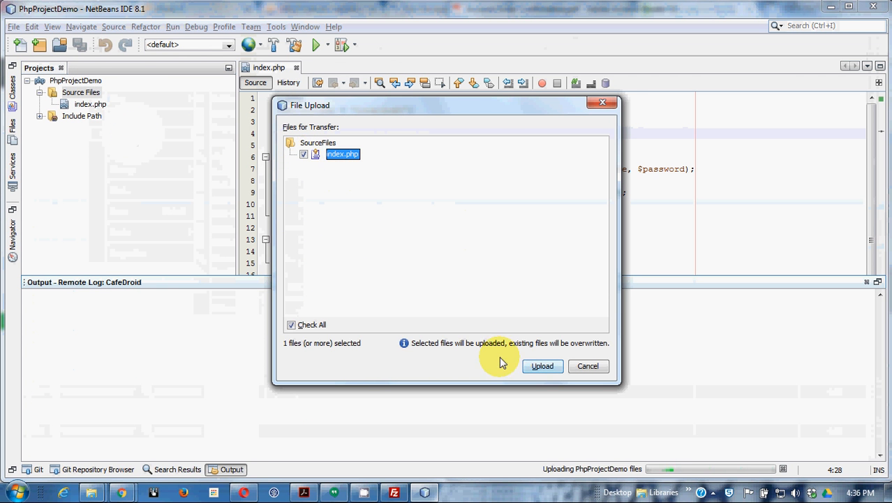
click(542, 366)
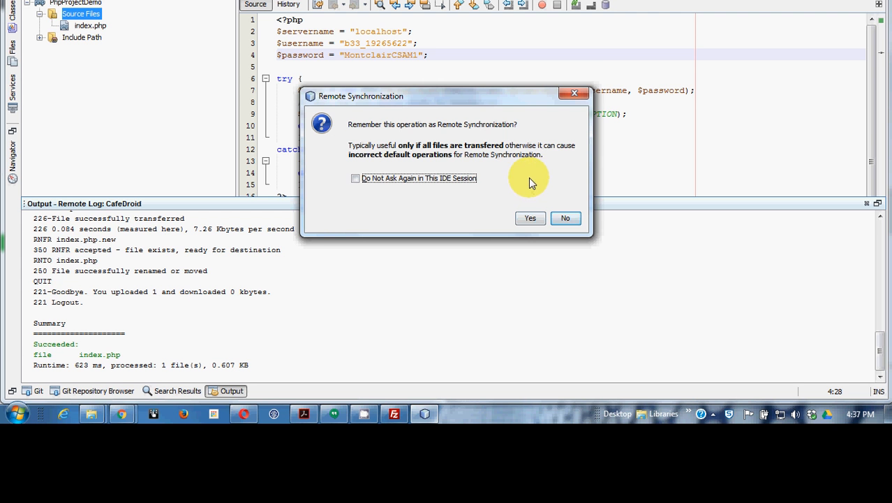
click(531, 218)
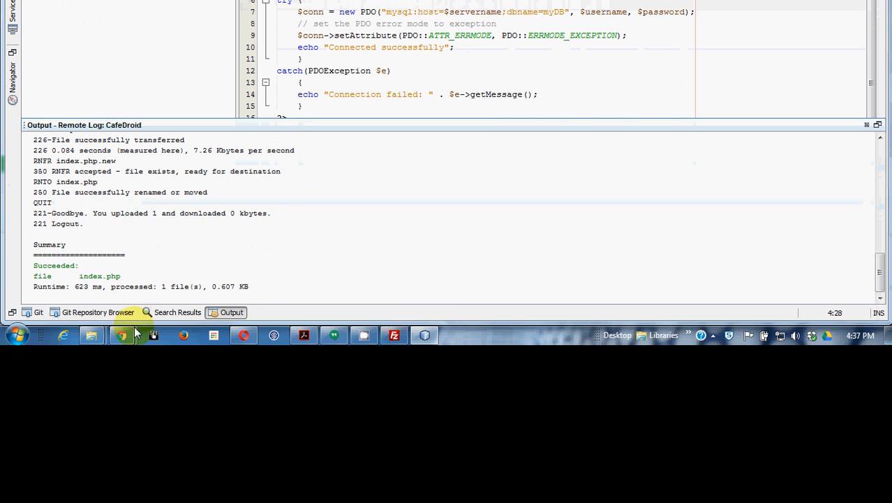
Switch to Chrome's cafedroid.byethost33.com tab and reload the live index.php page
mouse_move(123, 337)
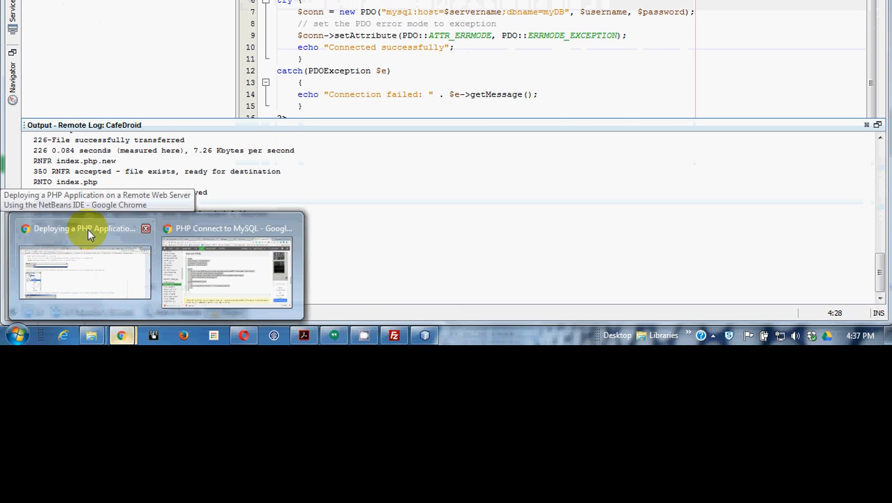
click(202, 233)
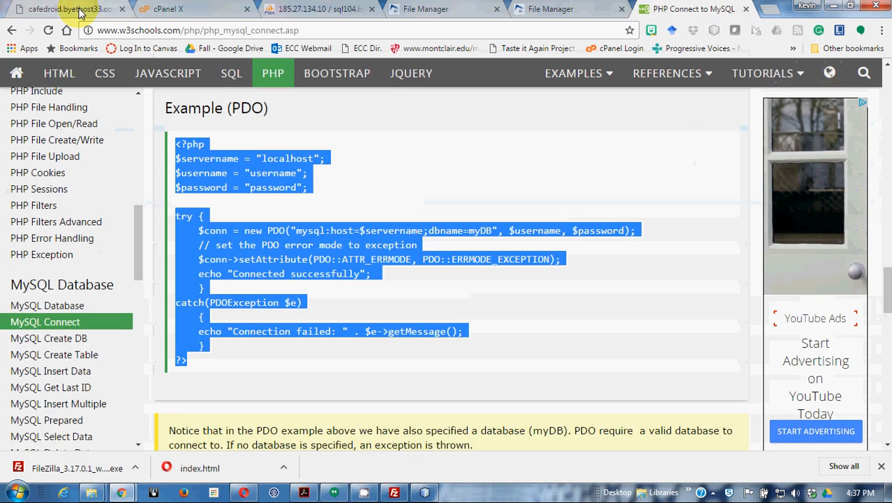
click(80, 14)
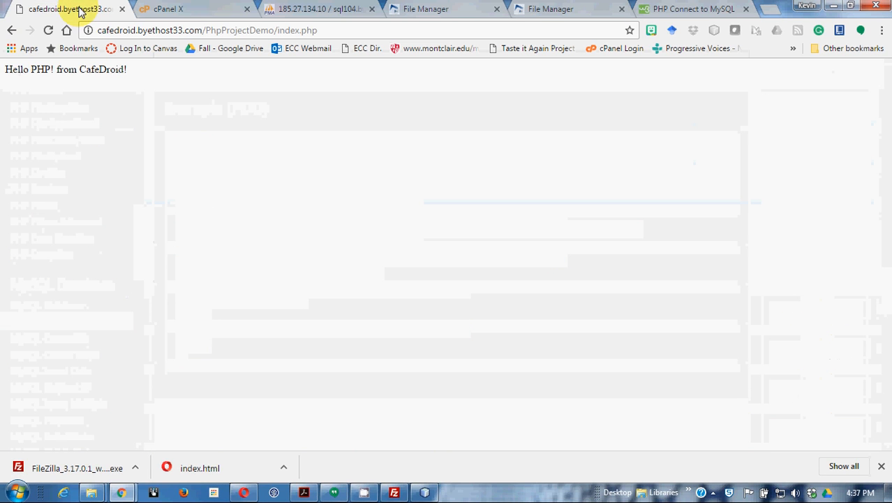
click(49, 31)
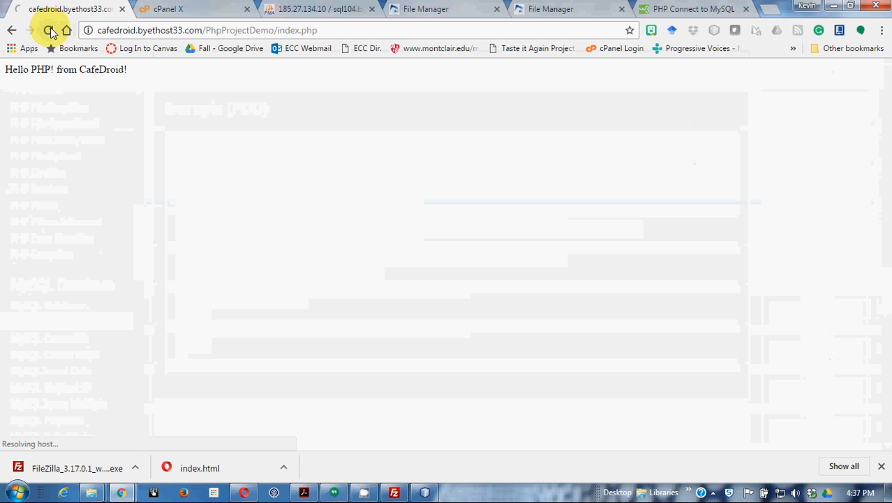